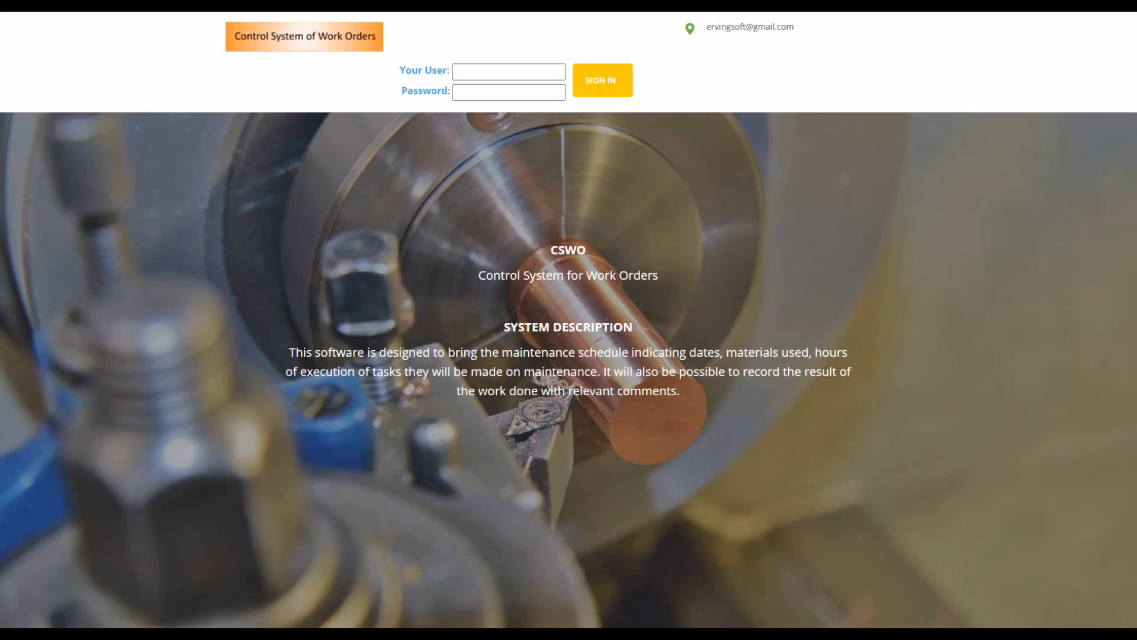
# Sign in to the work order system with the account's username and password.
pyautogui.click(507, 73)
pyautogui.write('eromero')
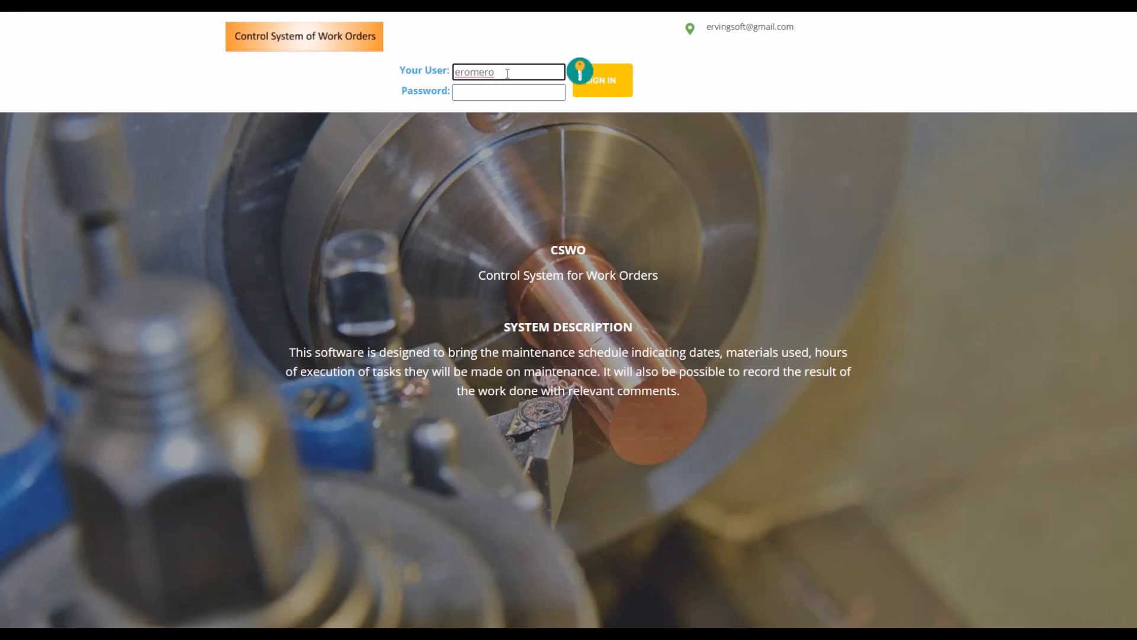
pyautogui.press('Tab')
pyautogui.write('••••••')
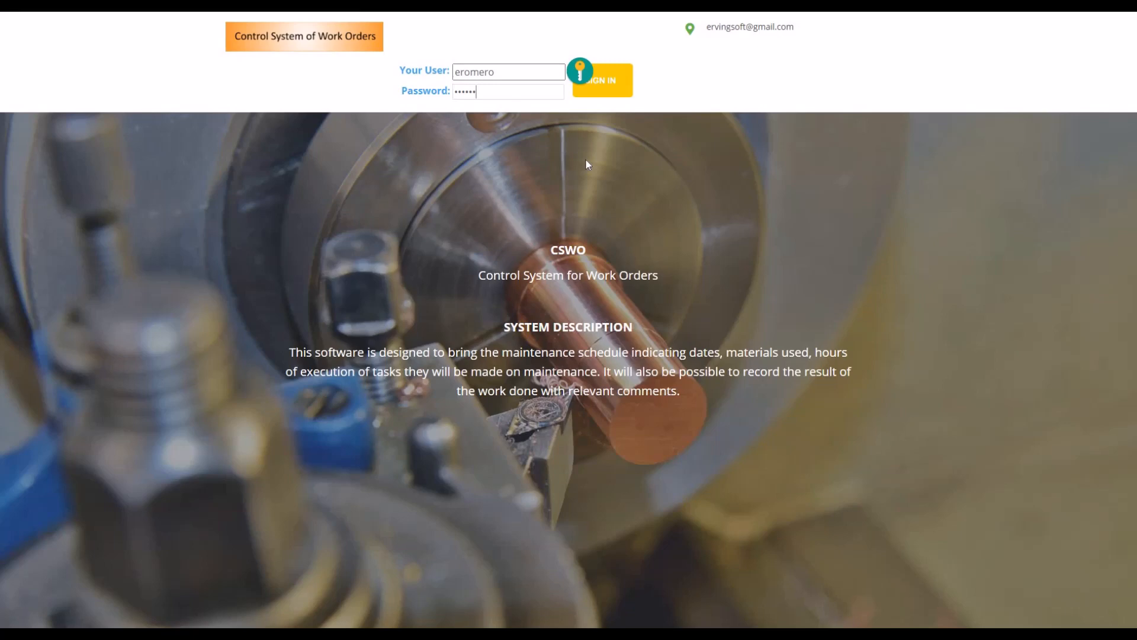
pyautogui.click(606, 93)
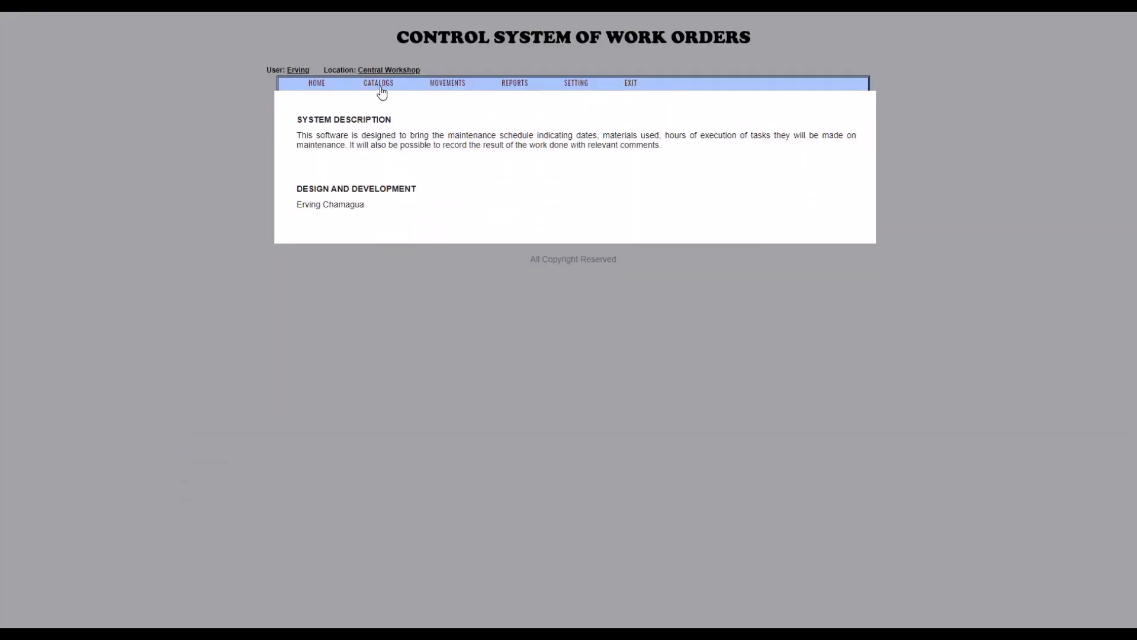
# Review the supplier, trademark, model, employee and repair service catalogs one after another.
pyautogui.moveTo(381, 90)
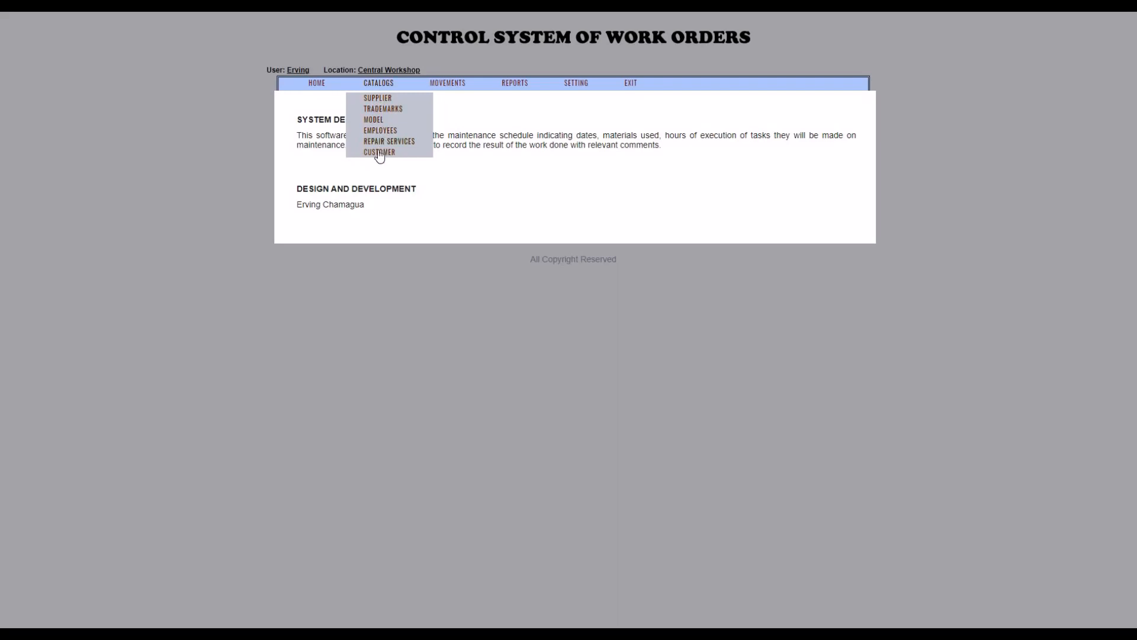
pyautogui.click(385, 101)
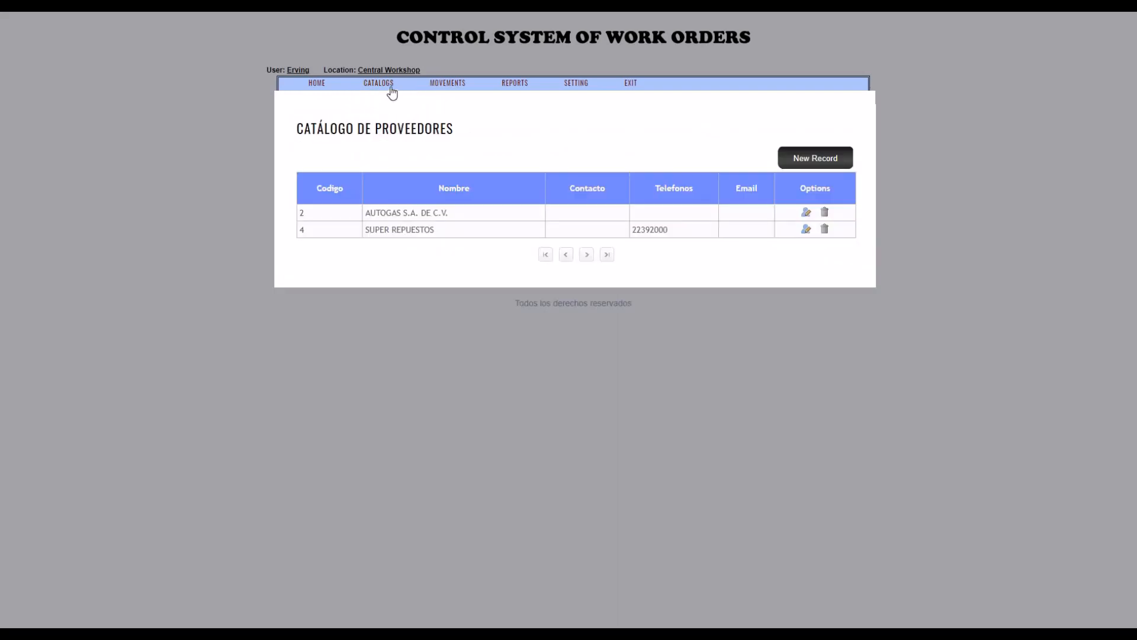
pyautogui.click(392, 92)
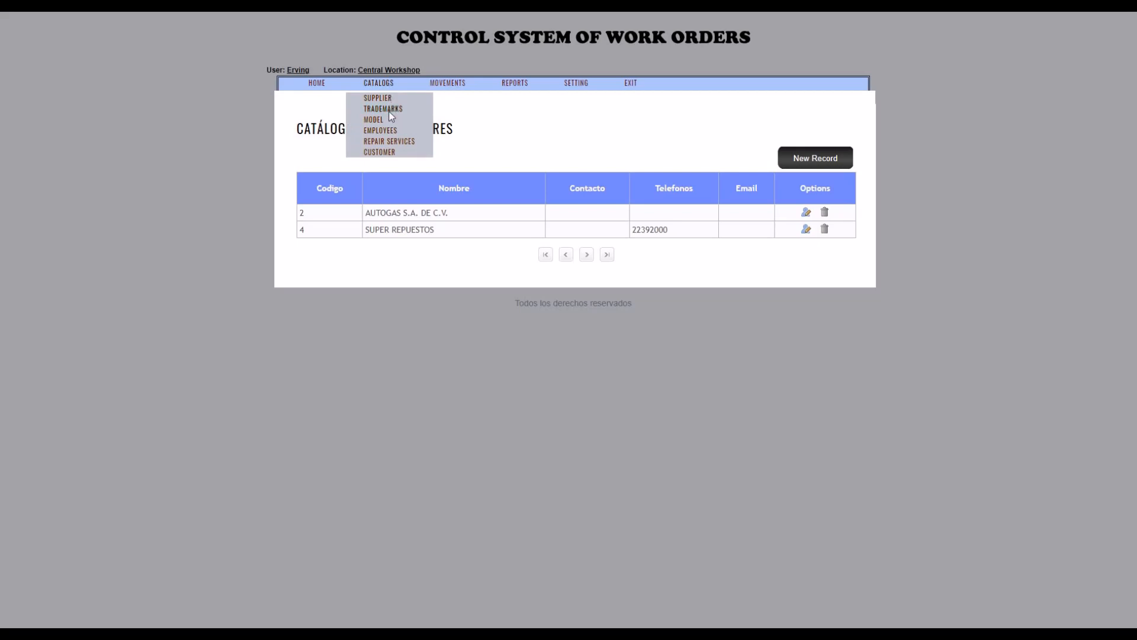
pyautogui.click(391, 109)
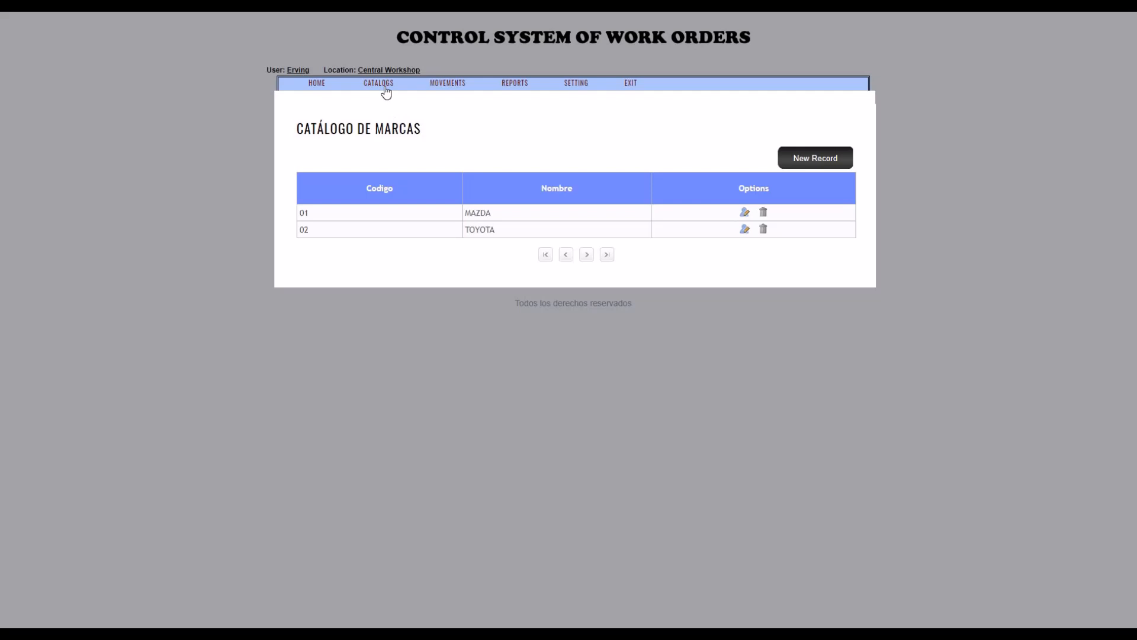
pyautogui.click(385, 88)
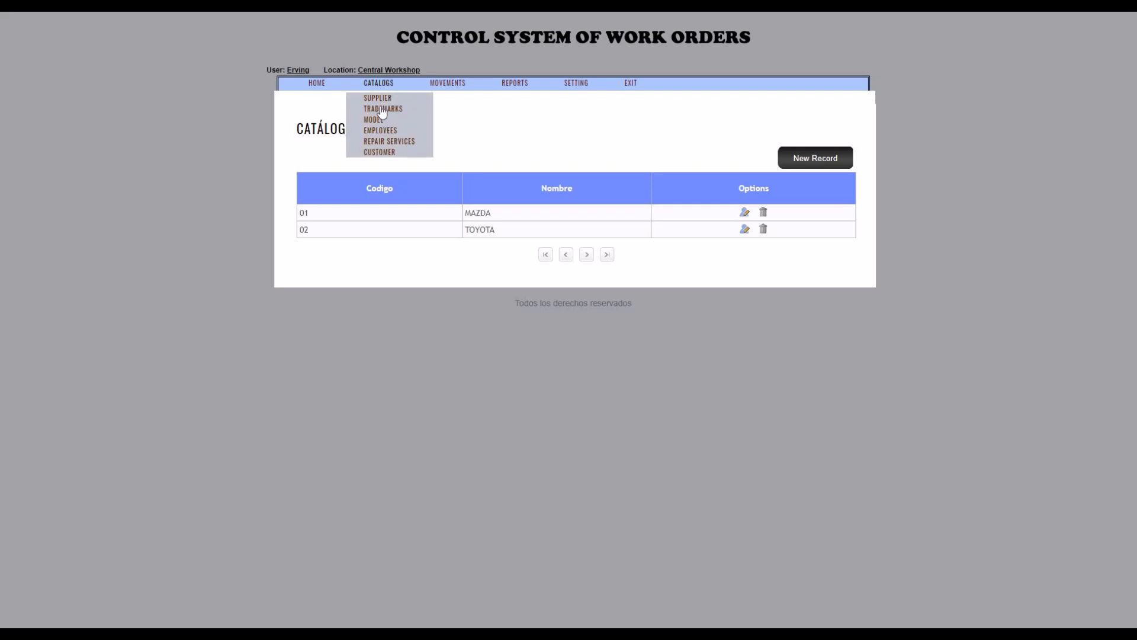
pyautogui.click(381, 120)
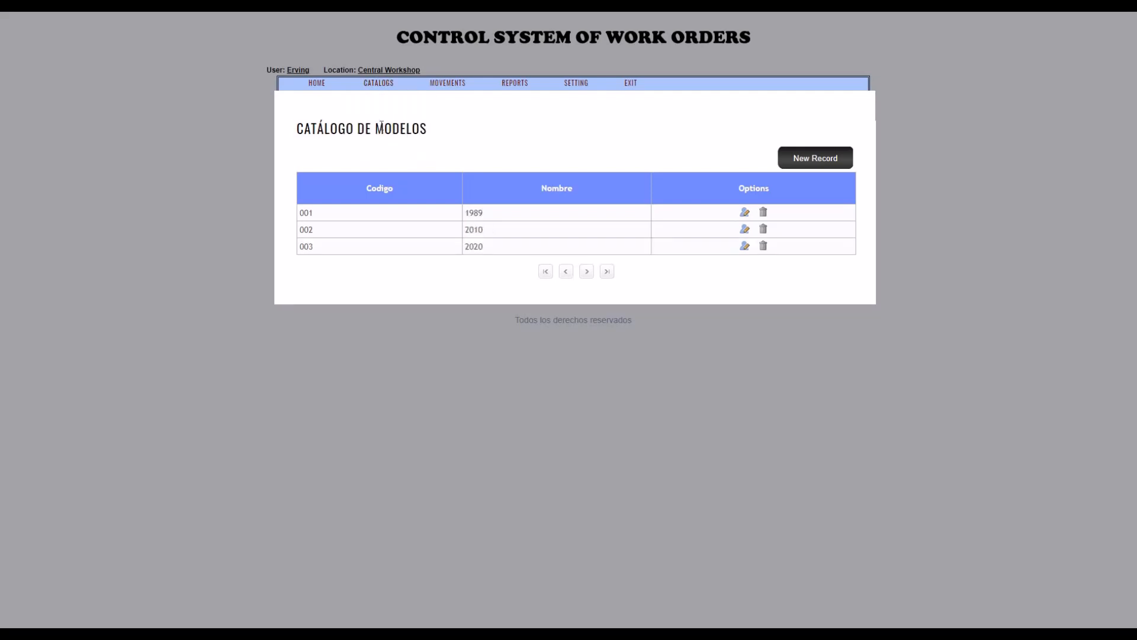
pyautogui.click(384, 88)
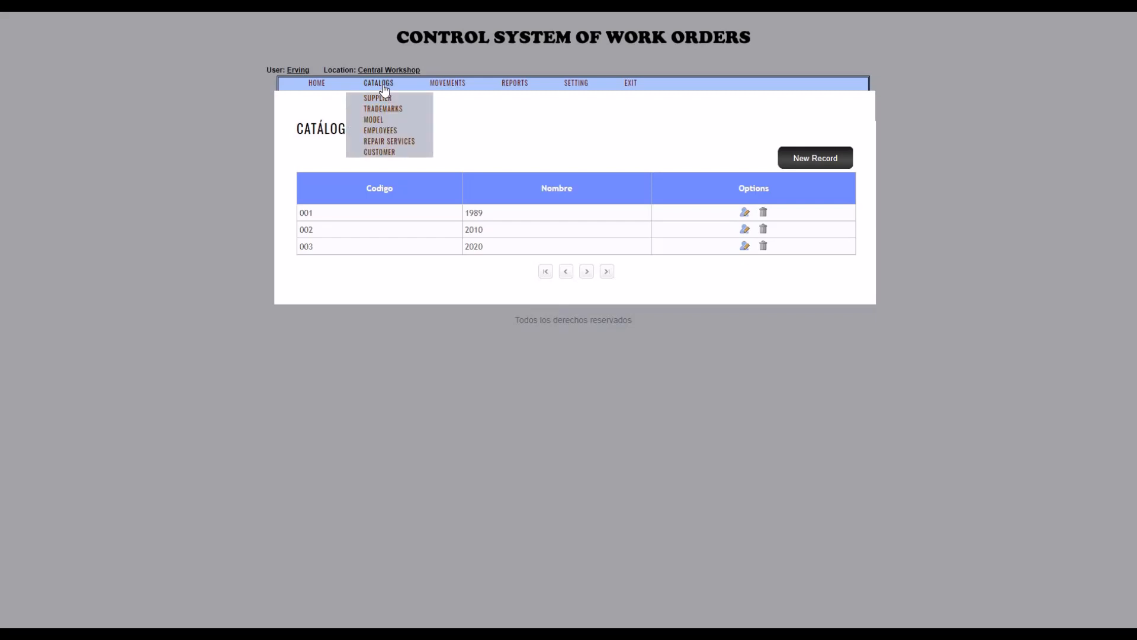
pyautogui.click(389, 132)
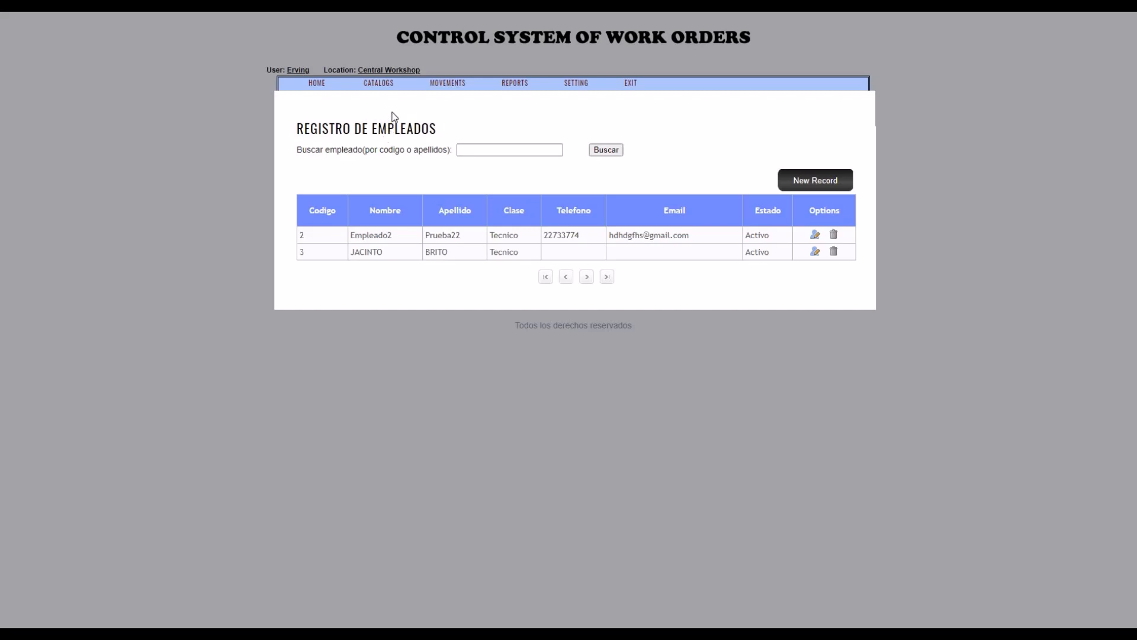
pyautogui.moveTo(389, 89)
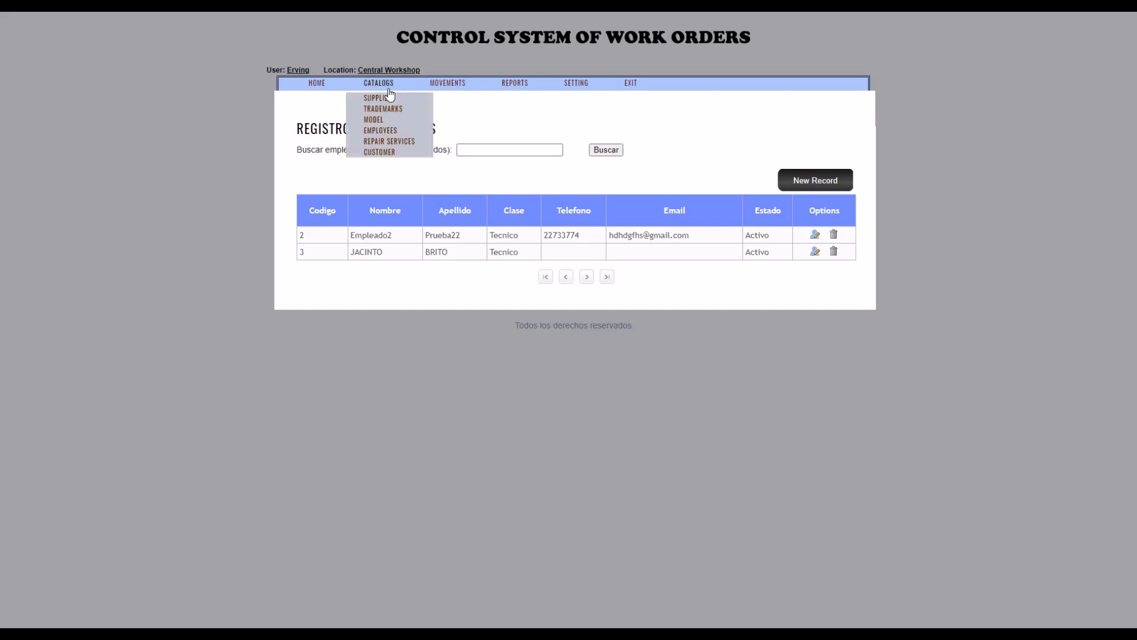
pyautogui.click(385, 143)
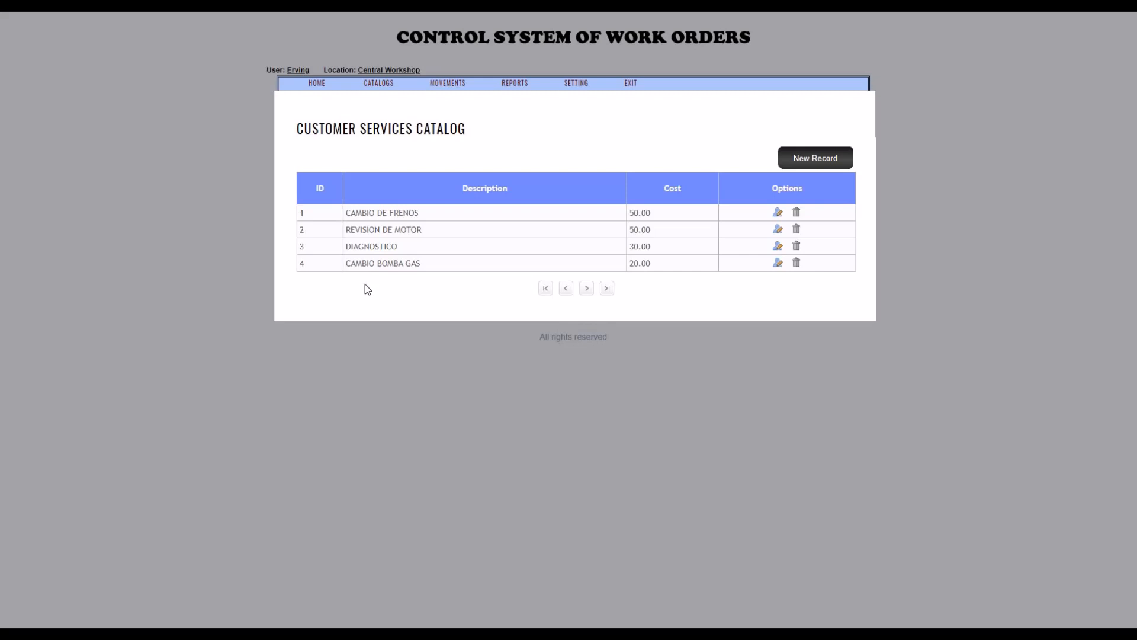
# Open the vehicles of the first customer listed in the customer catalog and start a new vehicle record.
pyautogui.moveTo(387, 83)
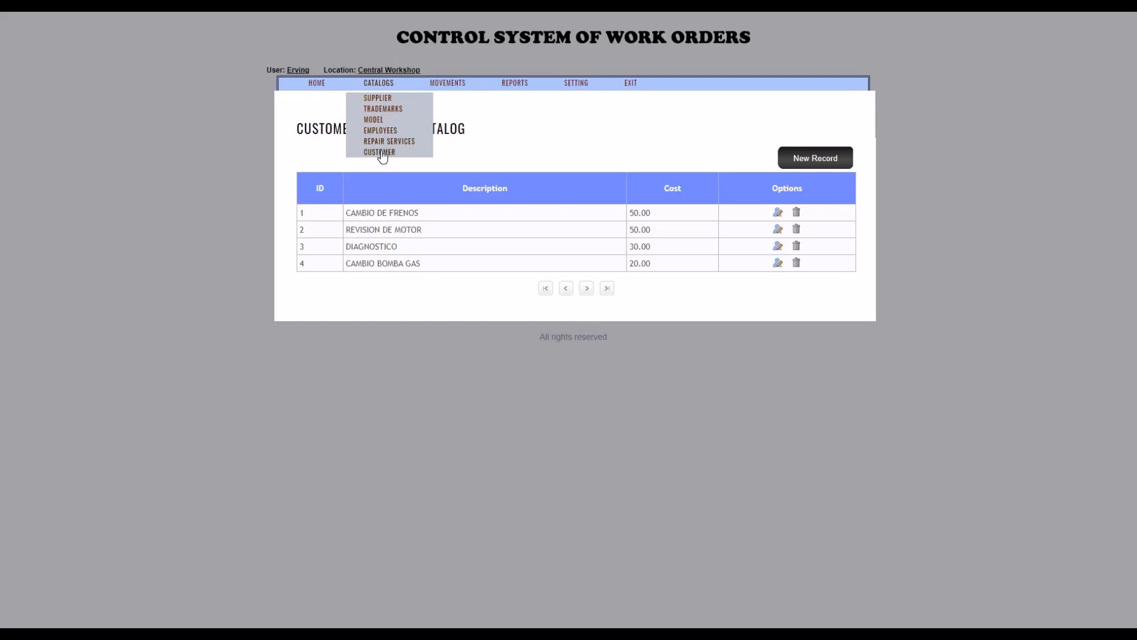
pyautogui.click(382, 154)
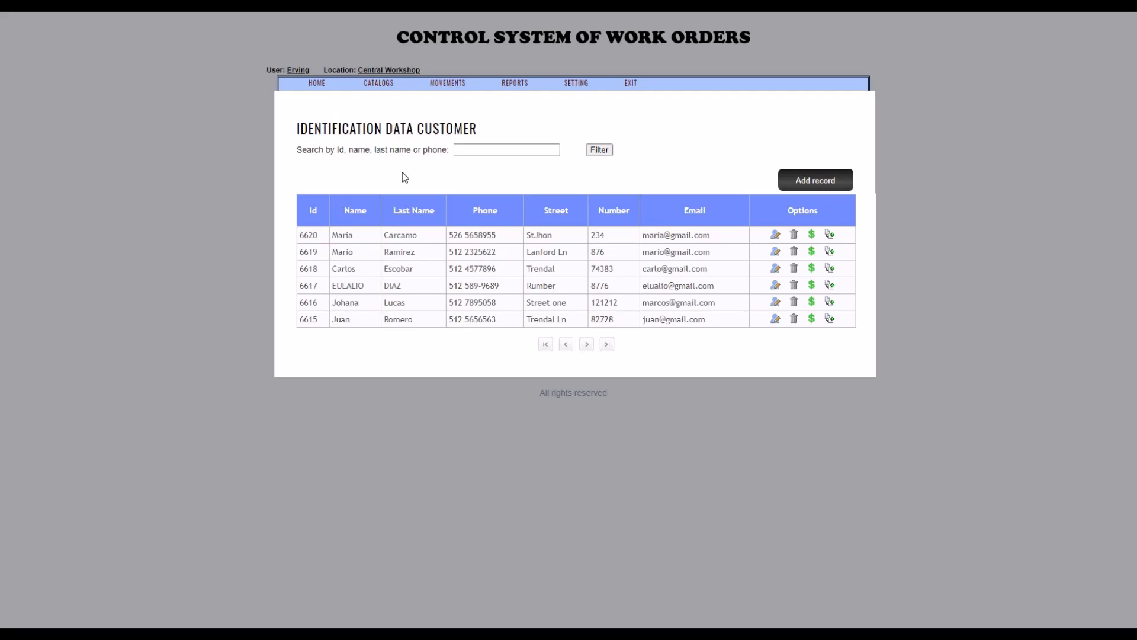
pyautogui.click(811, 186)
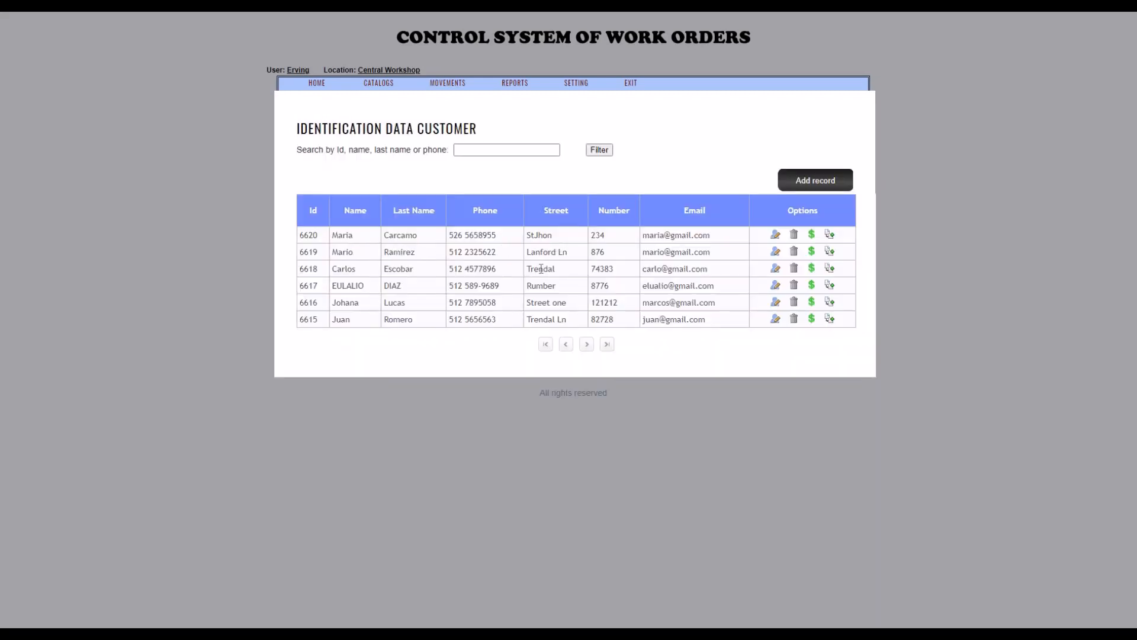
pyautogui.click(829, 237)
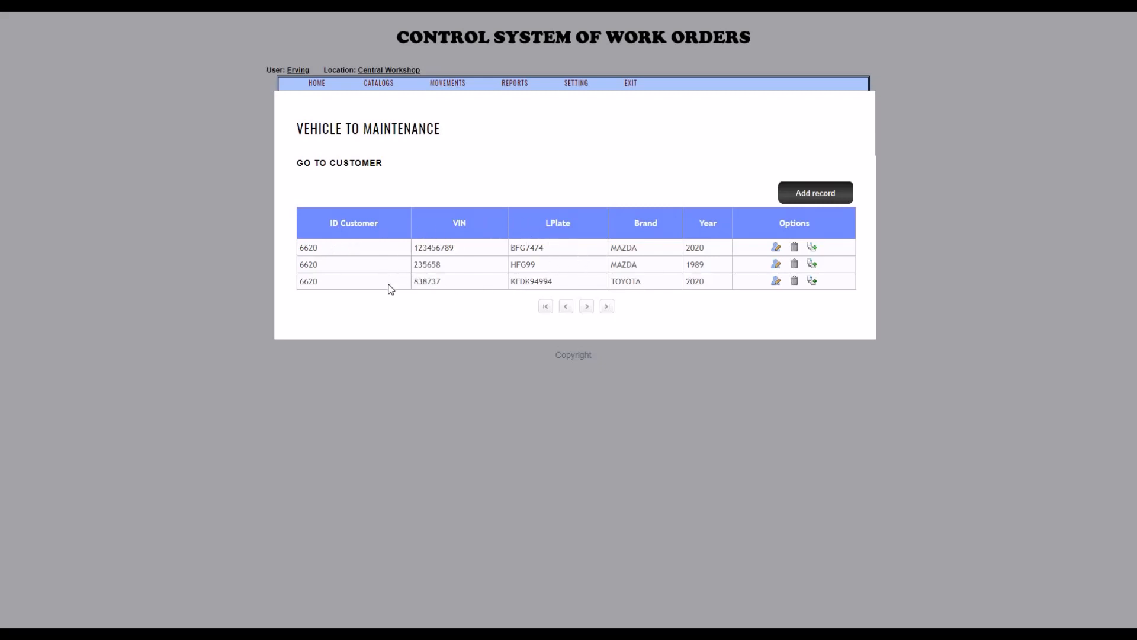
pyautogui.click(811, 198)
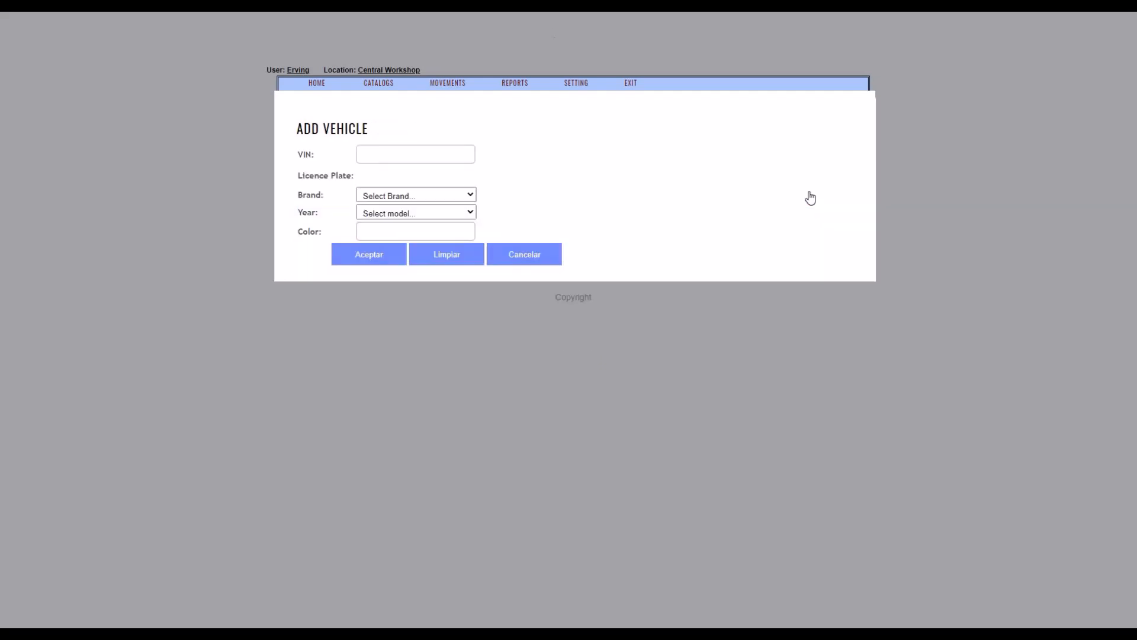
# Examine the VIN, licence plate, brand, year and color fields of the blank vehicle form.
pyautogui.click(414, 157)
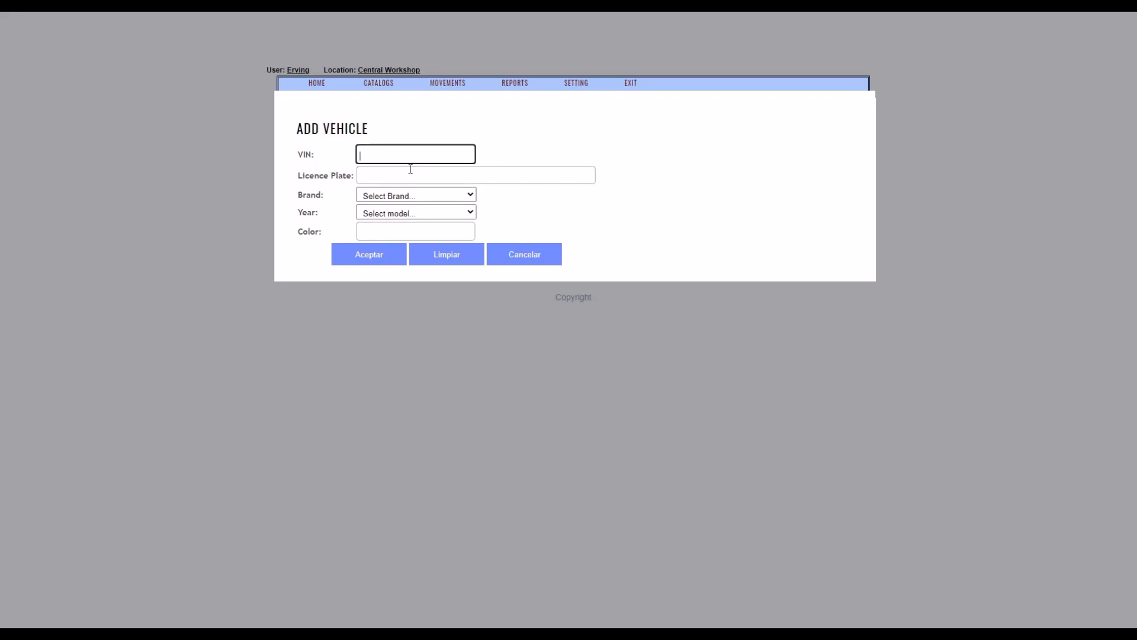
pyautogui.click(408, 172)
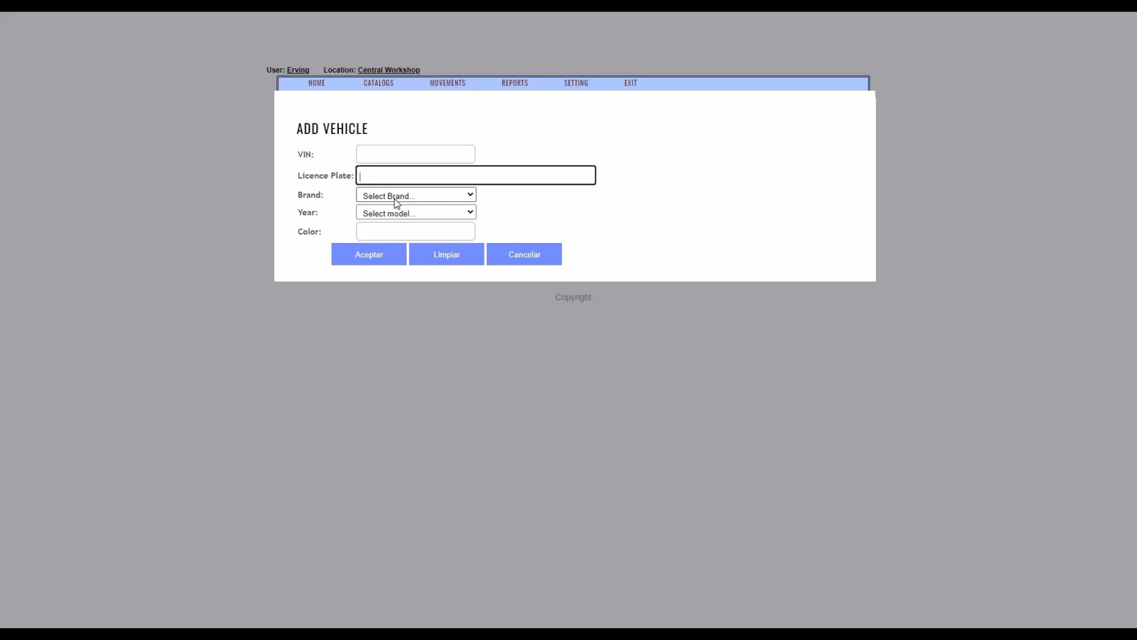
pyautogui.click(397, 196)
pyautogui.click(397, 206)
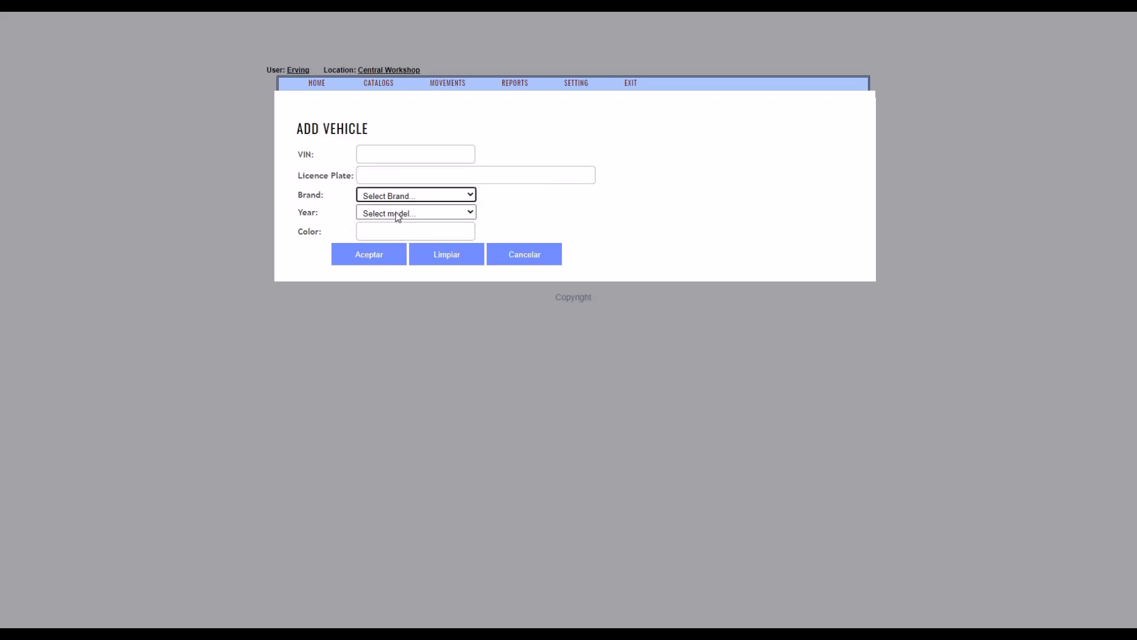
pyautogui.click(400, 175)
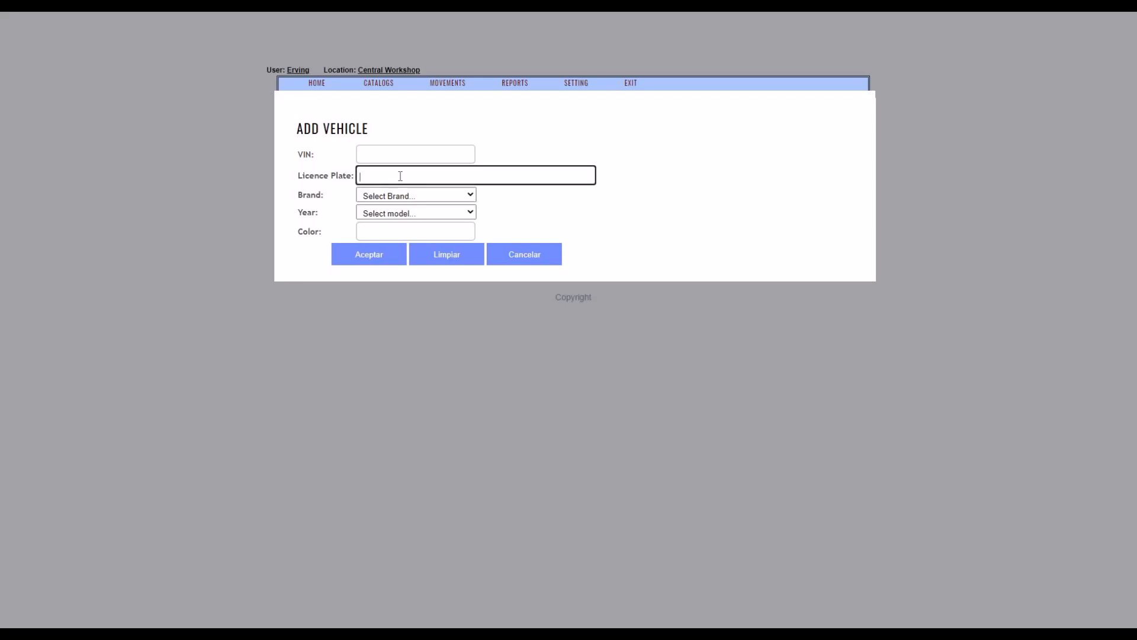
pyautogui.click(396, 213)
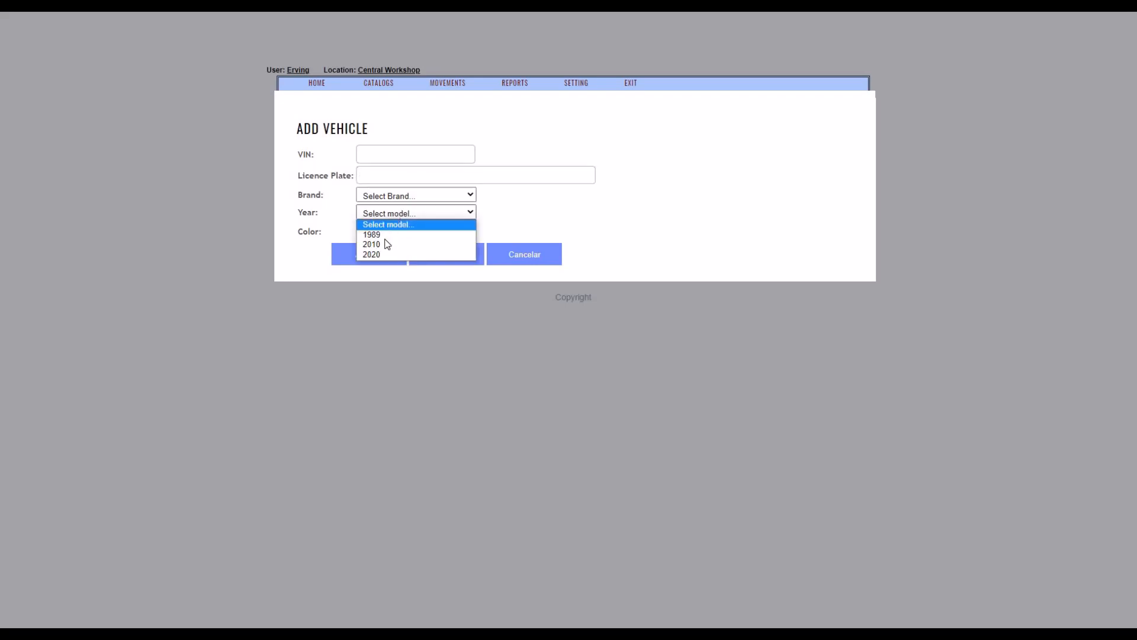
pyautogui.click(443, 225)
pyautogui.click(444, 225)
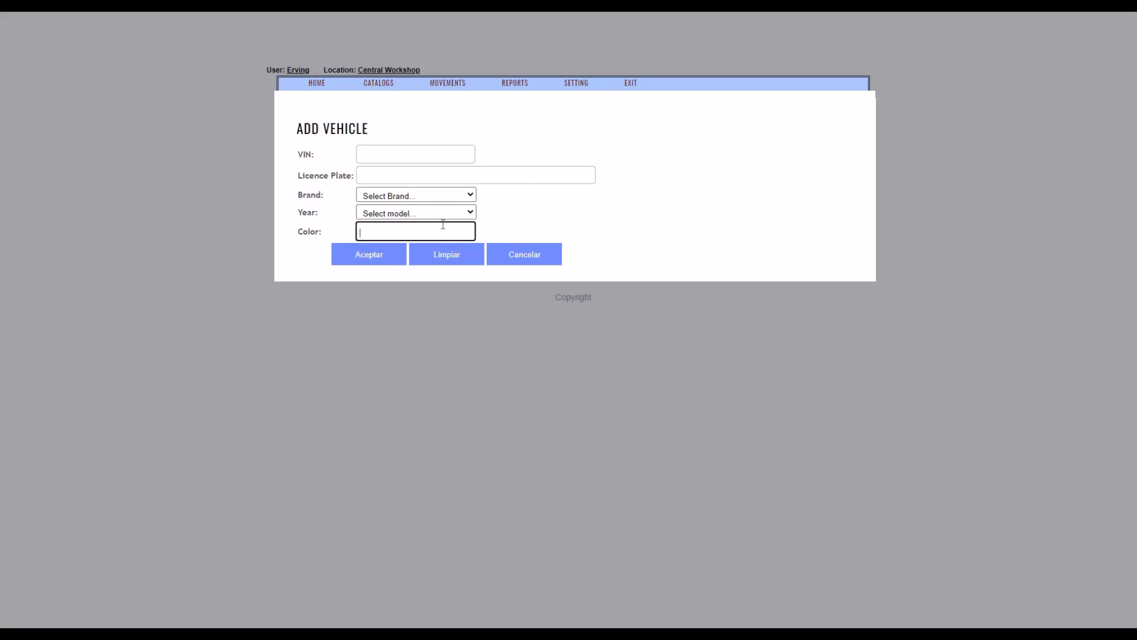
# Enter VIN 36987 and licence plate BD998 for the new vehicle.
pyautogui.click(441, 160)
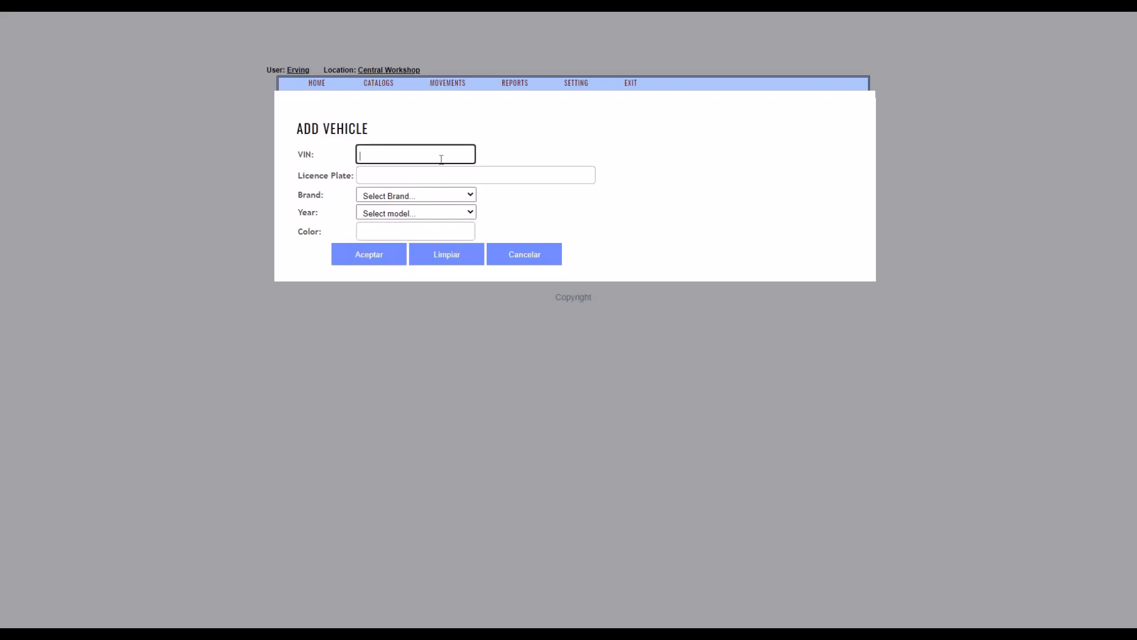
pyautogui.write('36987')
pyautogui.click(431, 176)
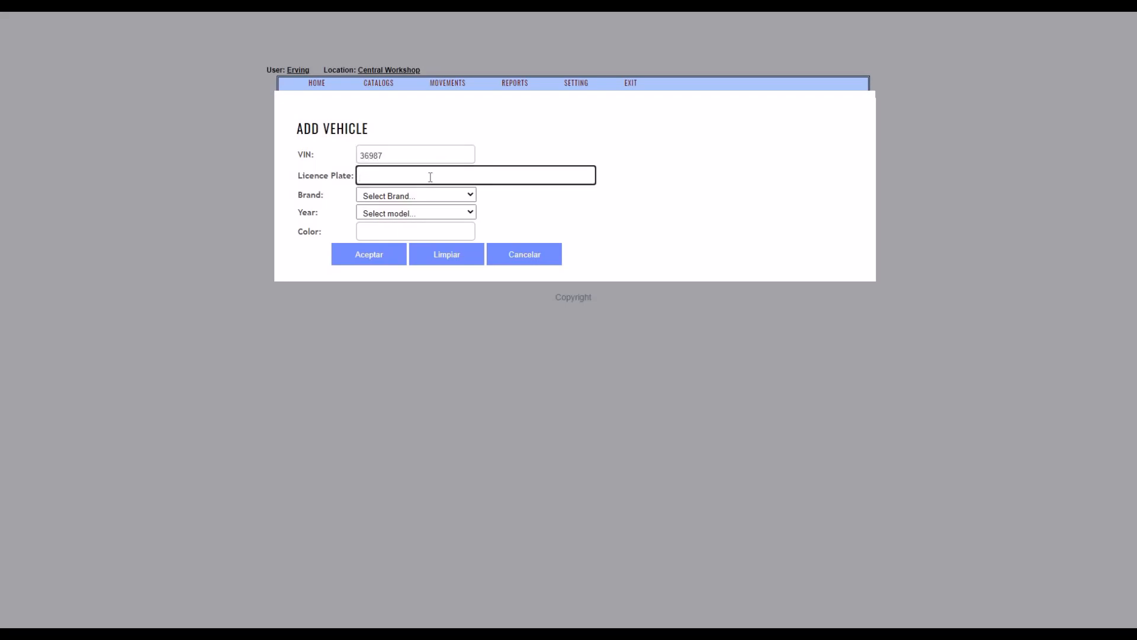
pyautogui.write('BD998')
pyautogui.press('Tab')
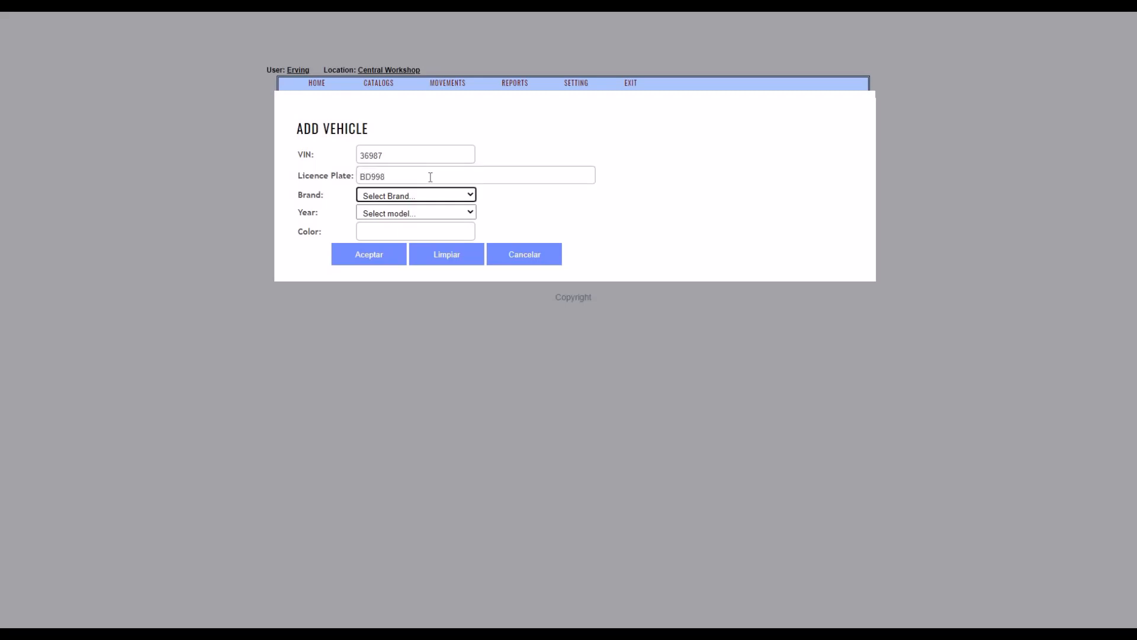
# Set the new vehicle's brand to MAZDA and its year to 2010.
pyautogui.click(467, 197)
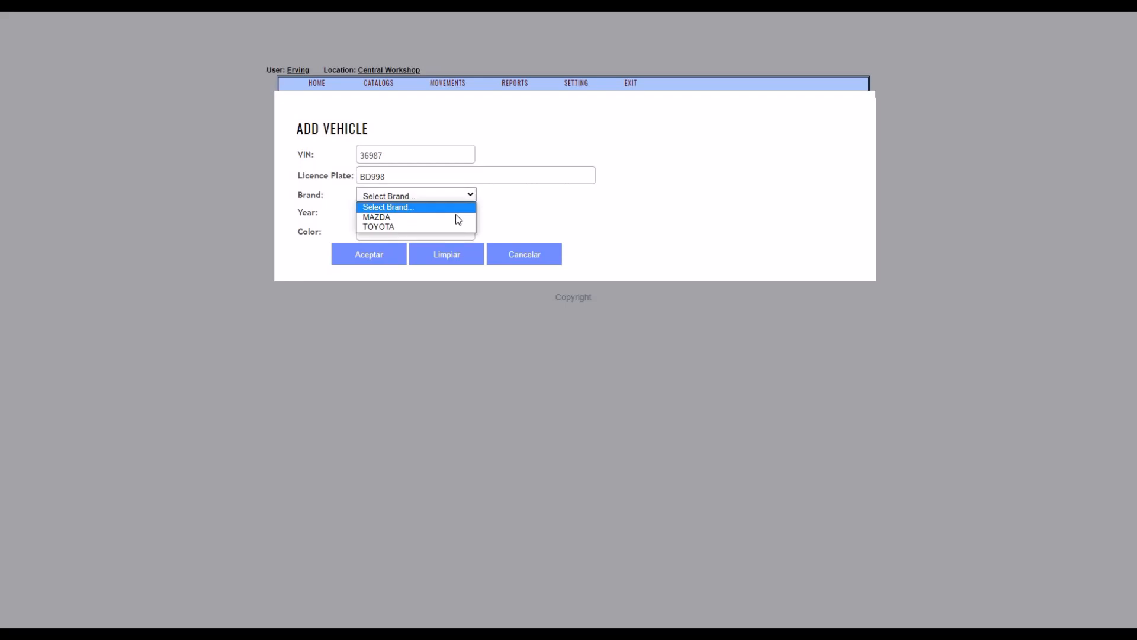
pyautogui.click(454, 215)
pyautogui.click(448, 214)
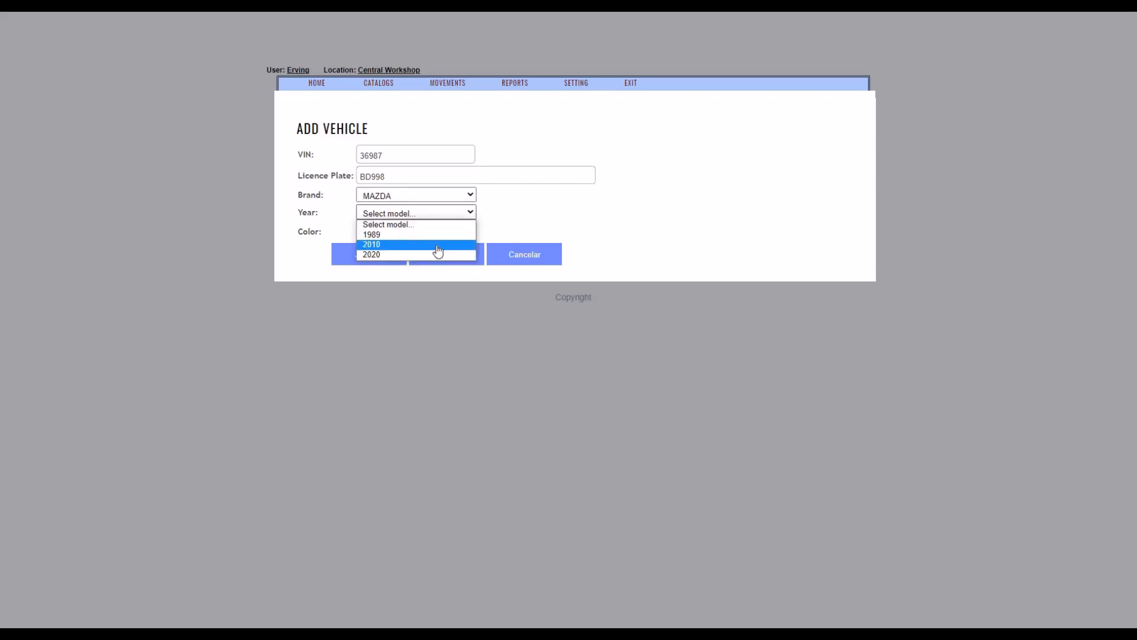
pyautogui.click(439, 254)
# Set the vehicle's color to Rojo and save the new vehicle record.
pyautogui.click(432, 231)
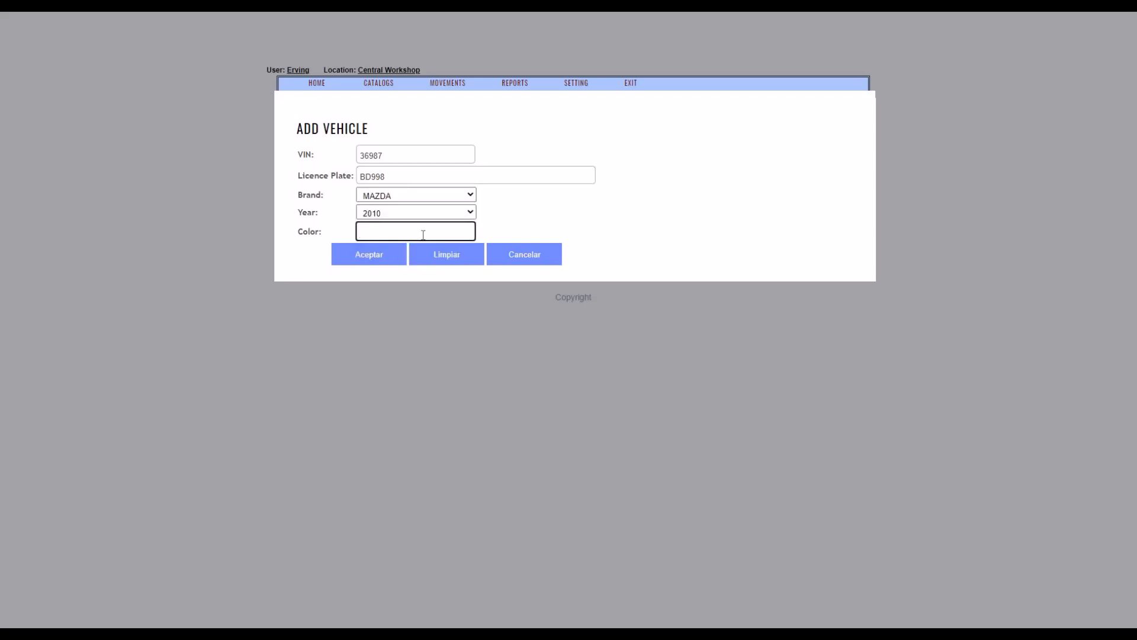
pyautogui.write('rOJO')
pyautogui.press('BackSpace')
pyautogui.press('BackSpace')
pyautogui.press('BackSpace')
pyautogui.press('BackSpace')
pyautogui.write('Rojo')
pyautogui.click(370, 259)
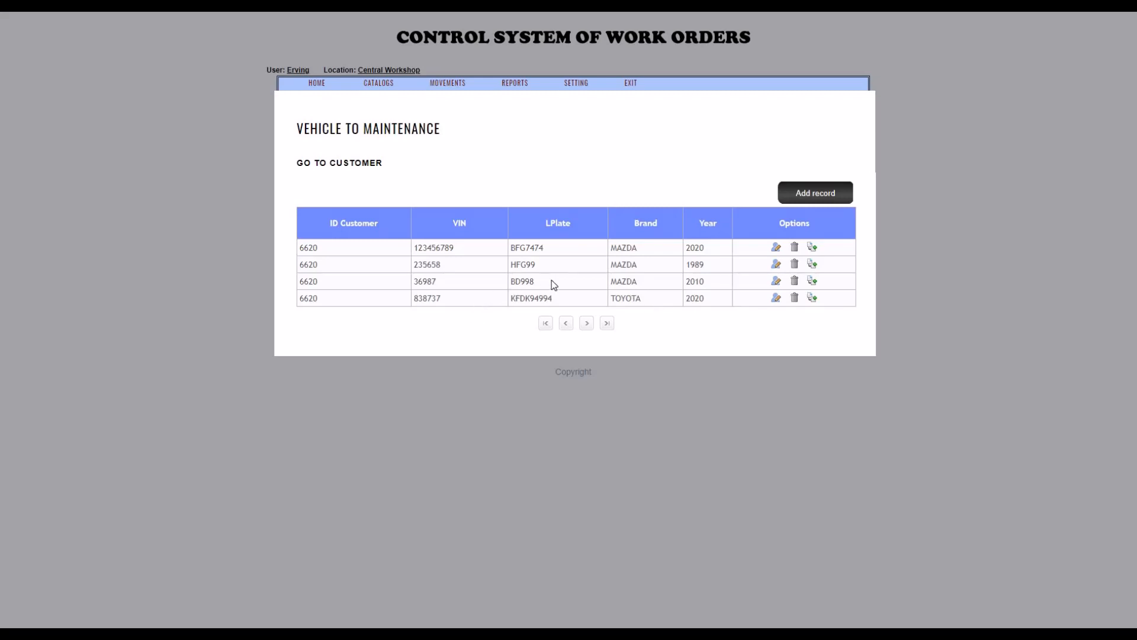
pyautogui.moveTo(506, 293); pyautogui.dragTo(799, 283)
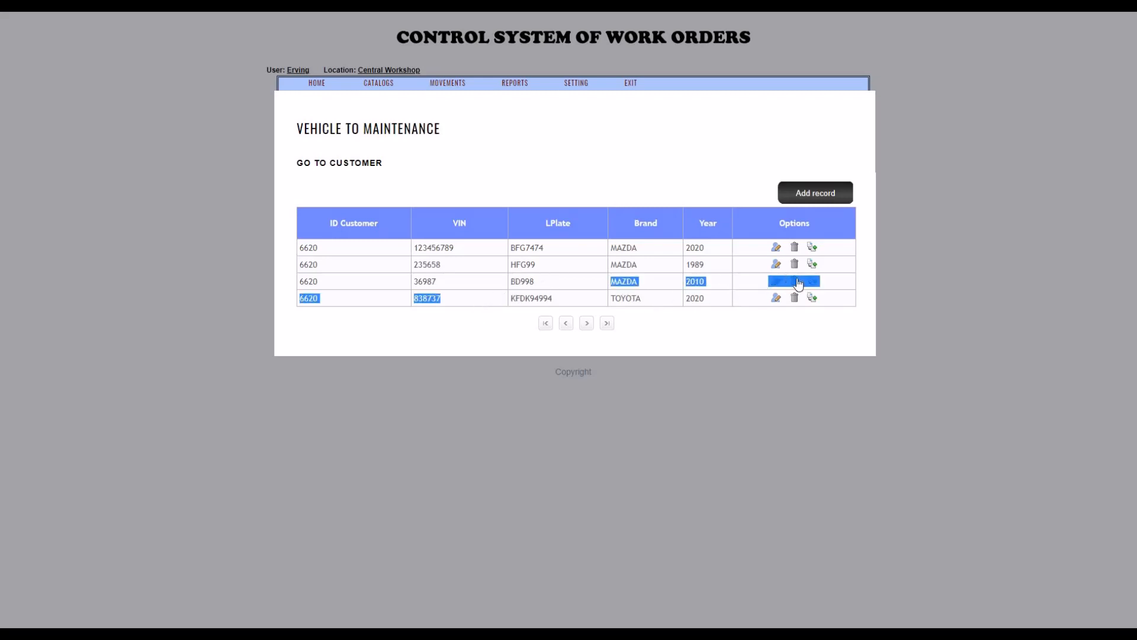
pyautogui.click(828, 279)
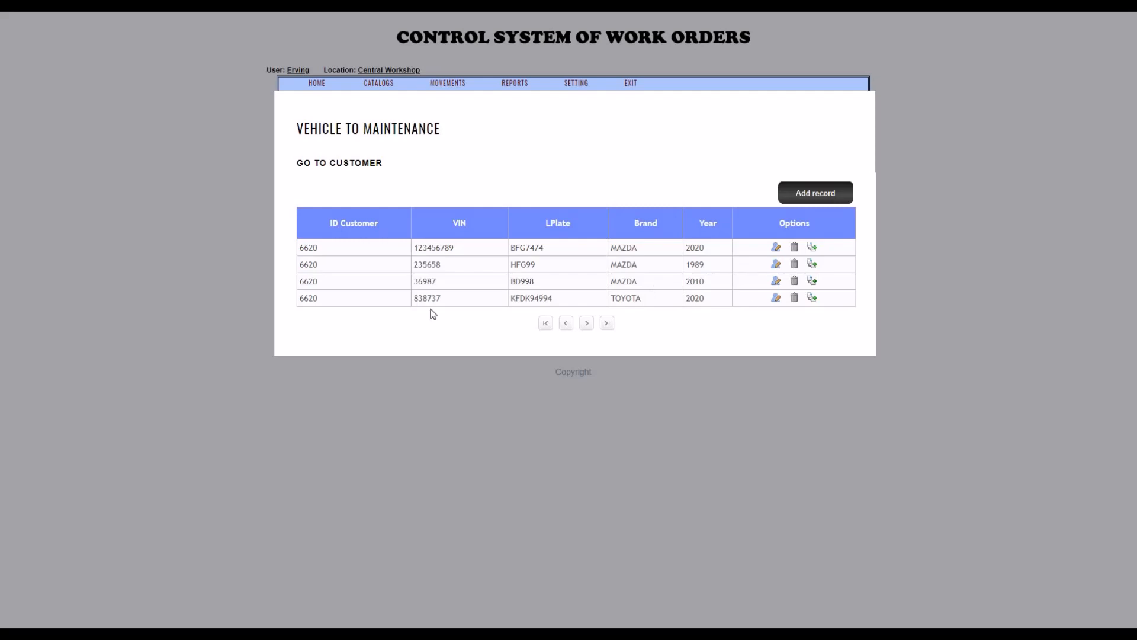
pyautogui.click(811, 282)
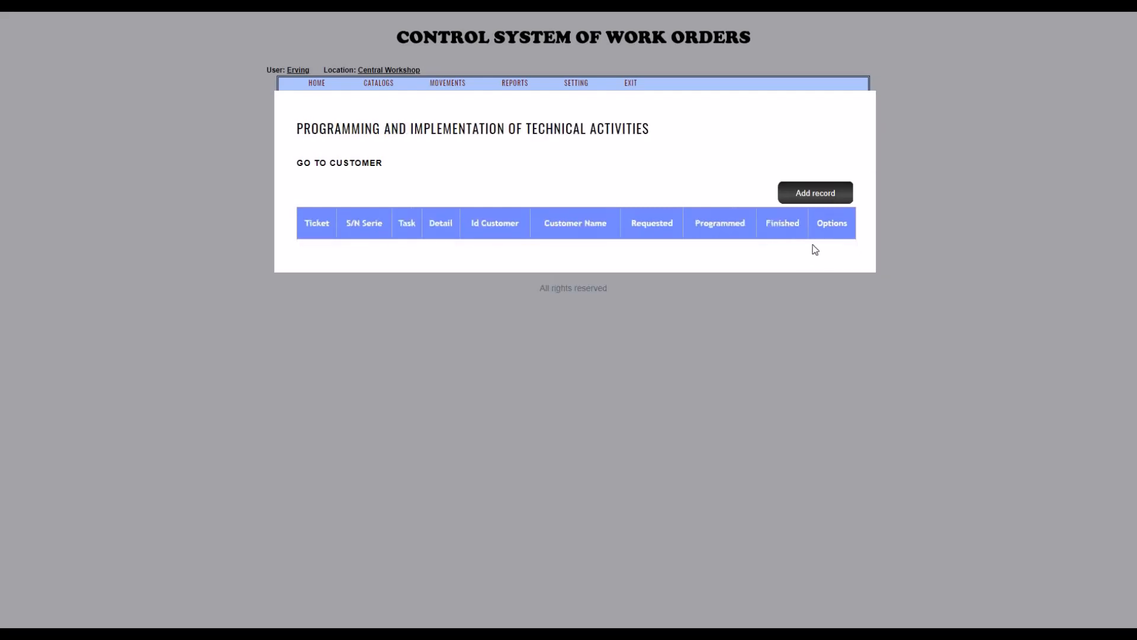
pyautogui.click(811, 194)
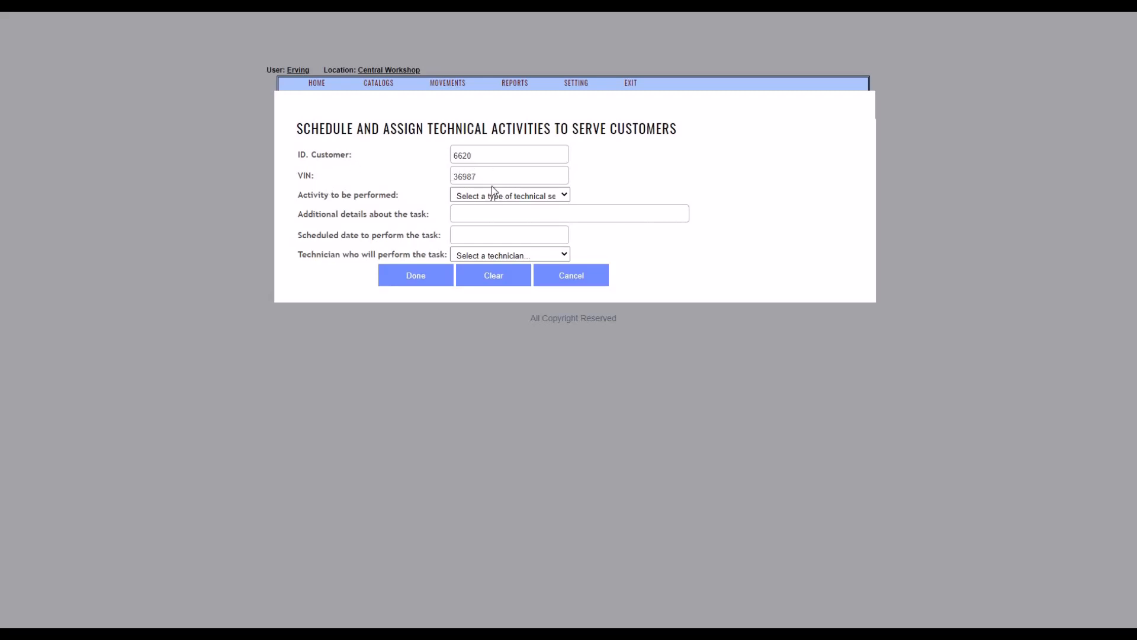
# Set the activity to CAMBIO BOMBA GAS and enter "Hacerlo a las 2 pm" as the additional task details.
pyautogui.click(563, 199)
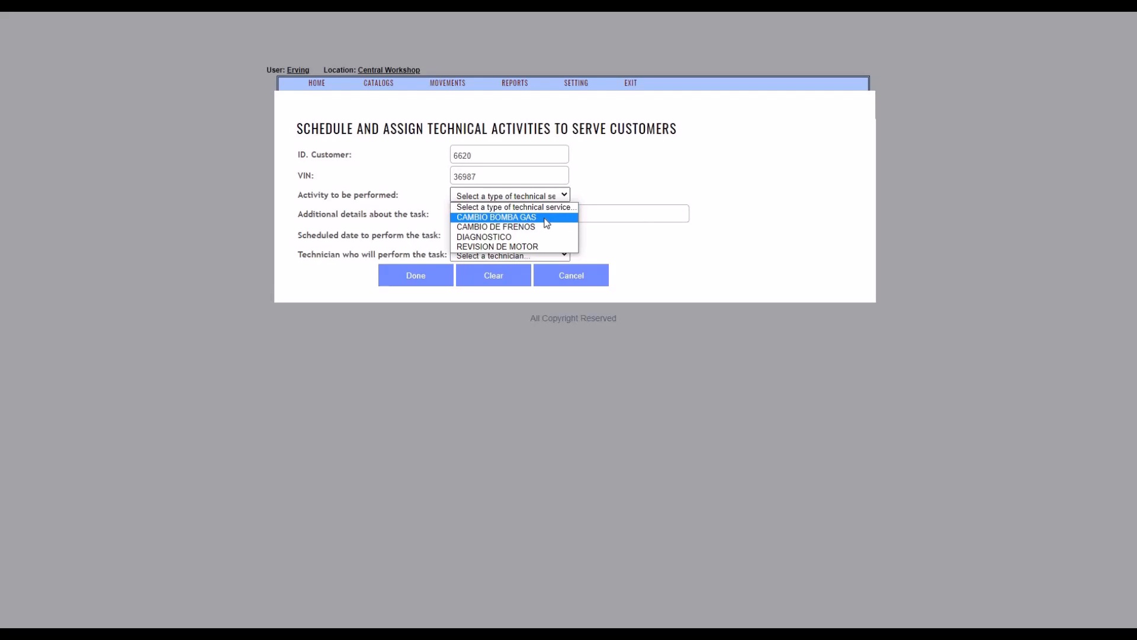
pyautogui.click(547, 217)
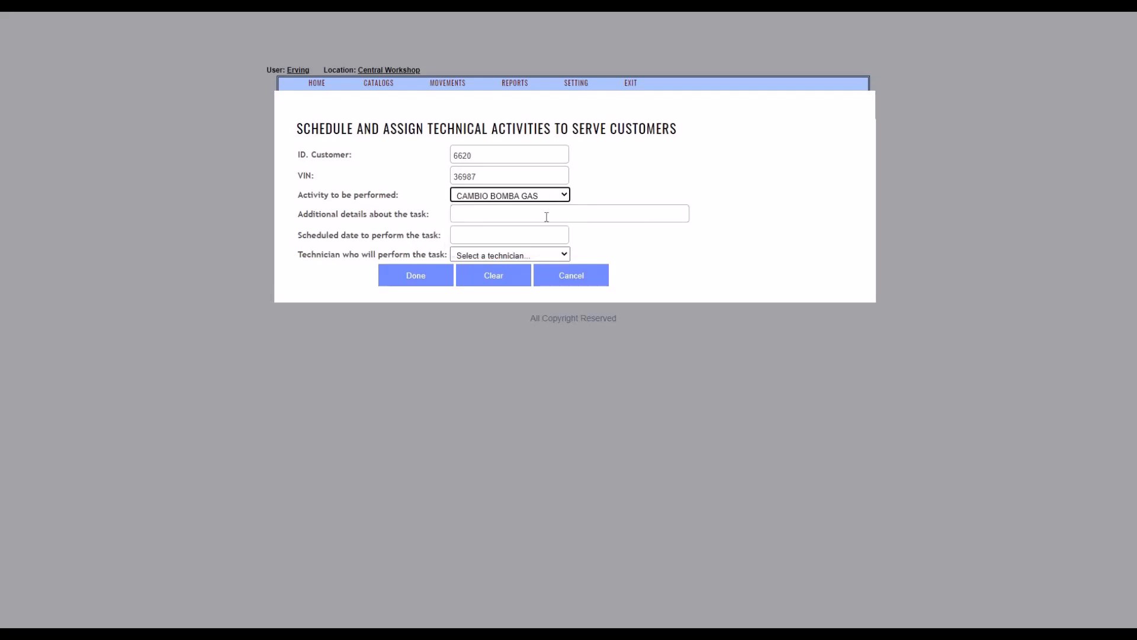
pyautogui.click(546, 217)
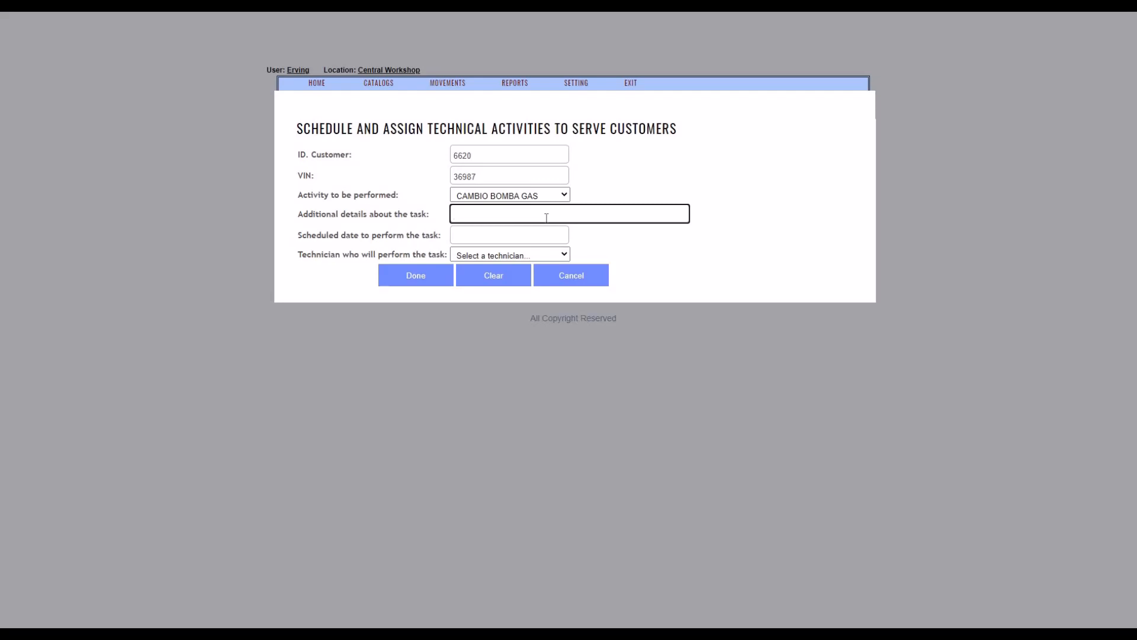
pyautogui.write('Tsarea')
pyautogui.press('BackSpace')
pyautogui.press('BackSpace')
pyautogui.press('BackSpace')
pyautogui.press('BackSpace')
pyautogui.press('BackSpace')
pyautogui.press('BackSpace')
pyautogui.write('Hacer')
pyautogui.press('BackSpace')
pyautogui.write('lo a las 2 pm')
# Schedule the CAMBIO BOMBA GAS task for 27/07/2021, assign the last listed technician and save the record.
pyautogui.click(521, 235)
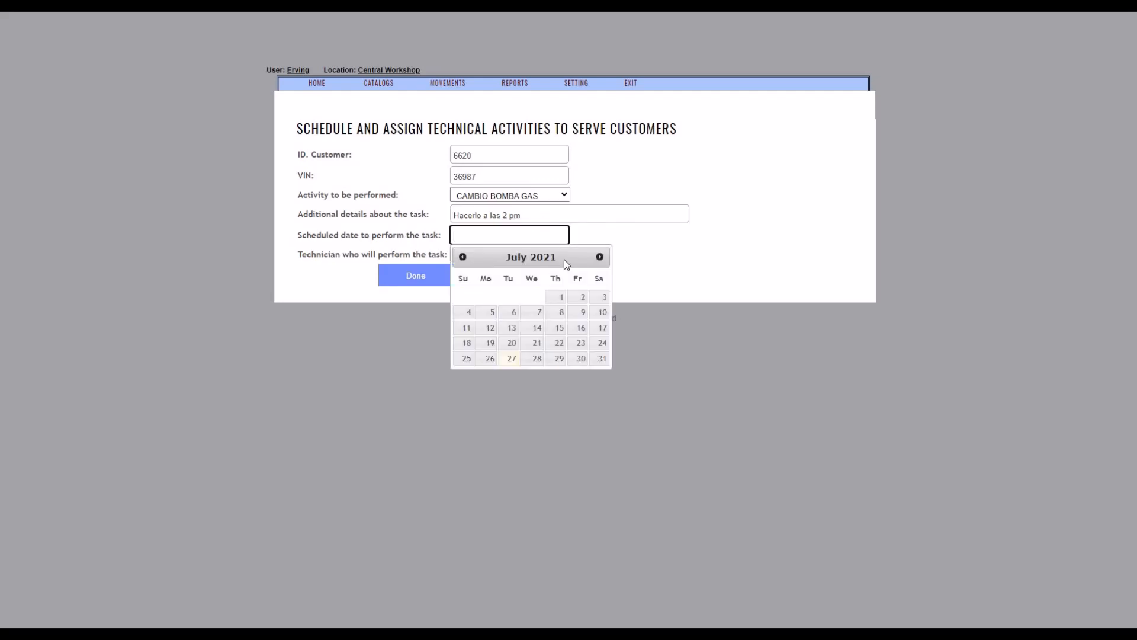
pyautogui.click(511, 359)
pyautogui.click(506, 257)
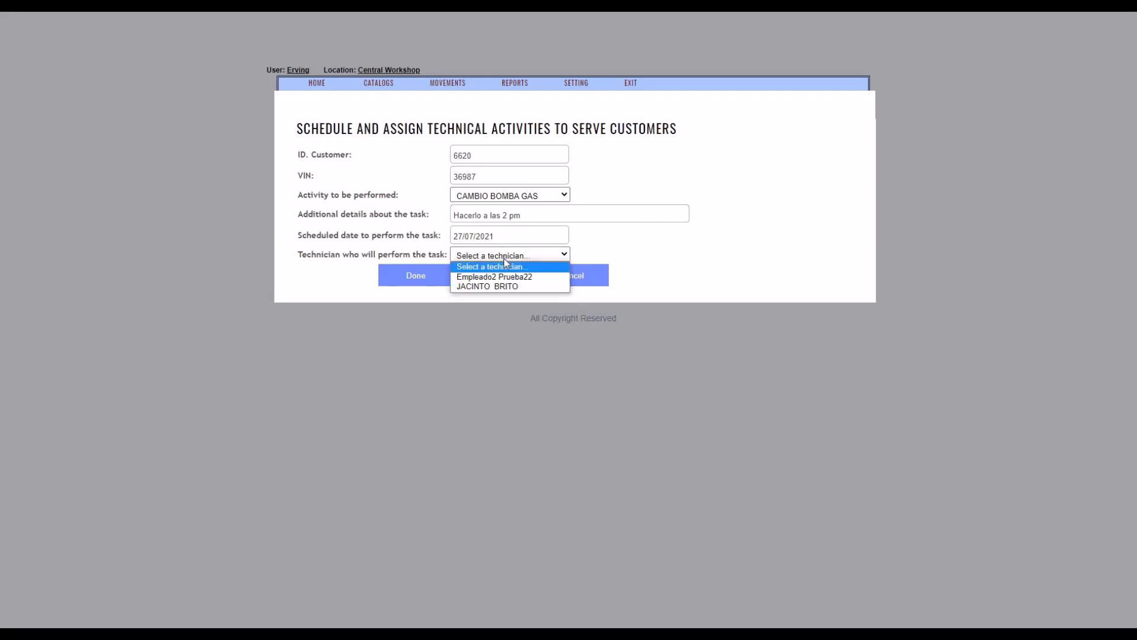
pyautogui.click(507, 287)
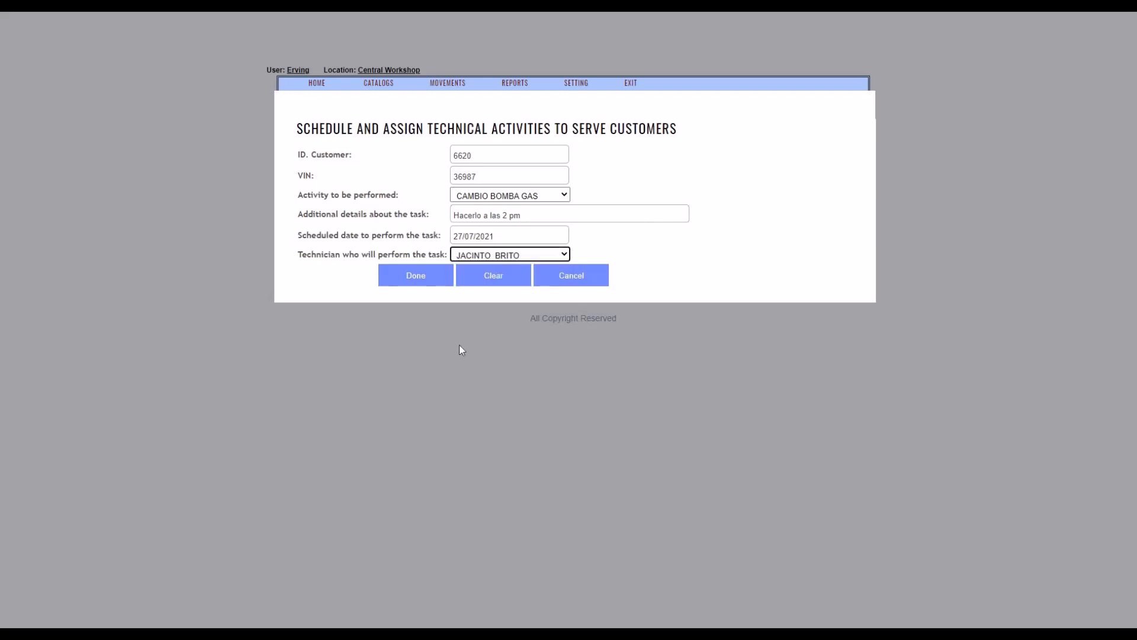
pyautogui.click(423, 281)
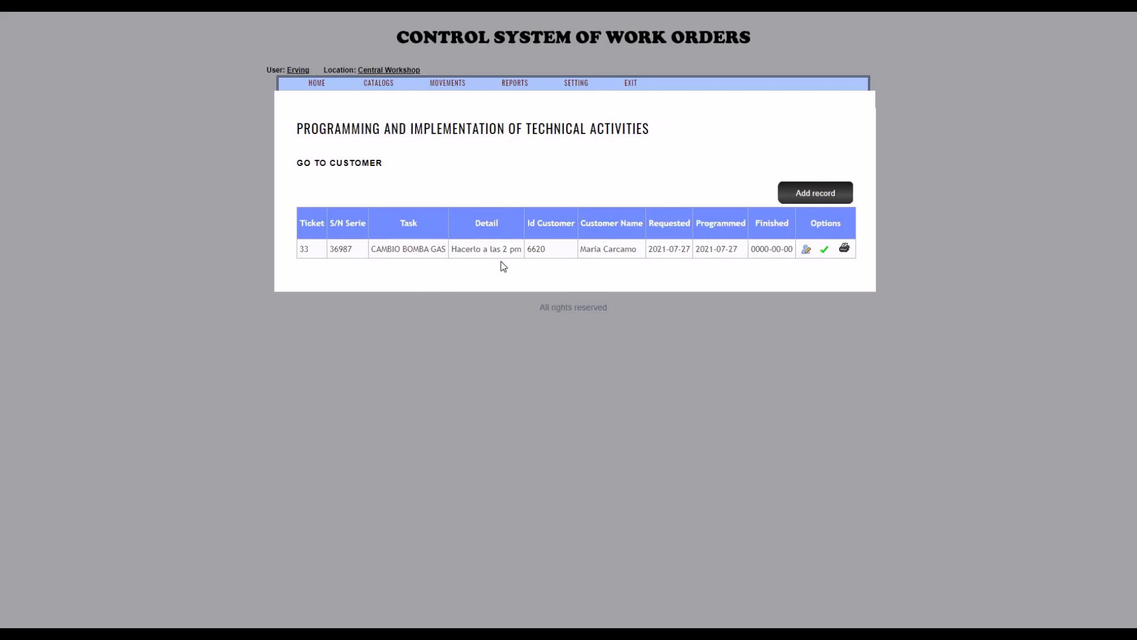
# Start another activity record for the same vehicle and set its activity to CAMBIO DE FRENOS.
pyautogui.click(814, 196)
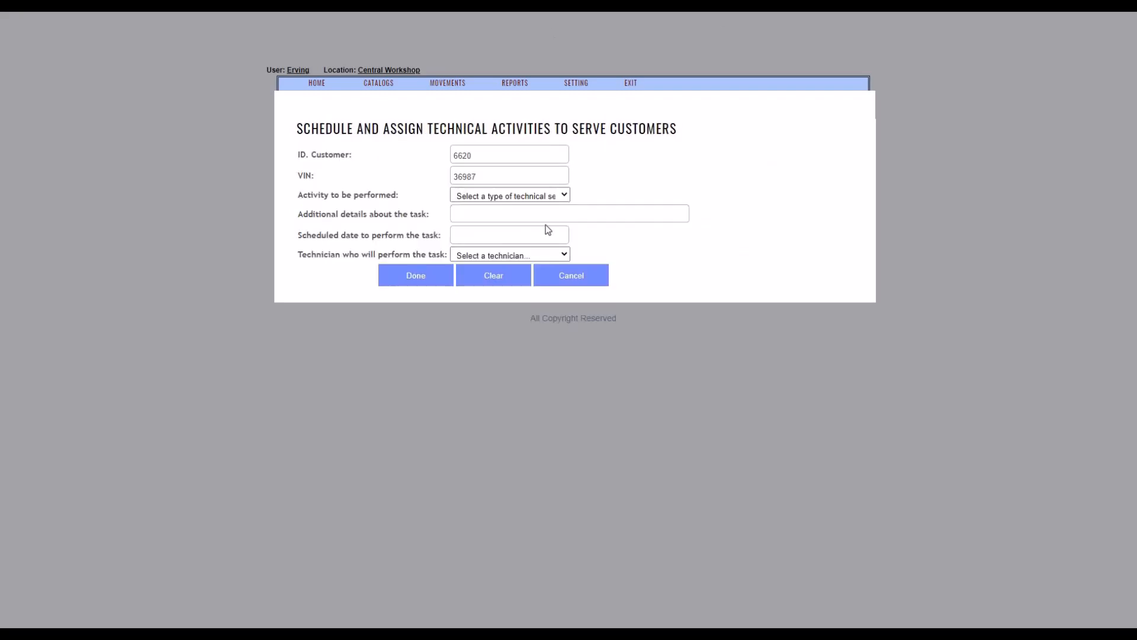
pyautogui.click(513, 195)
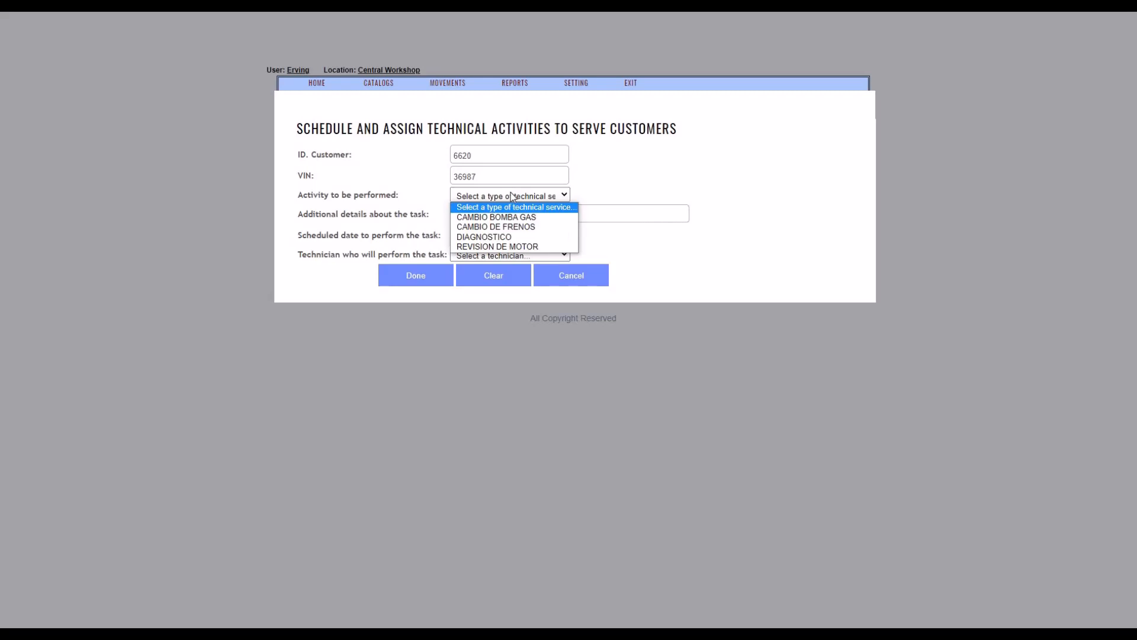
pyautogui.click(513, 229)
pyautogui.click(514, 216)
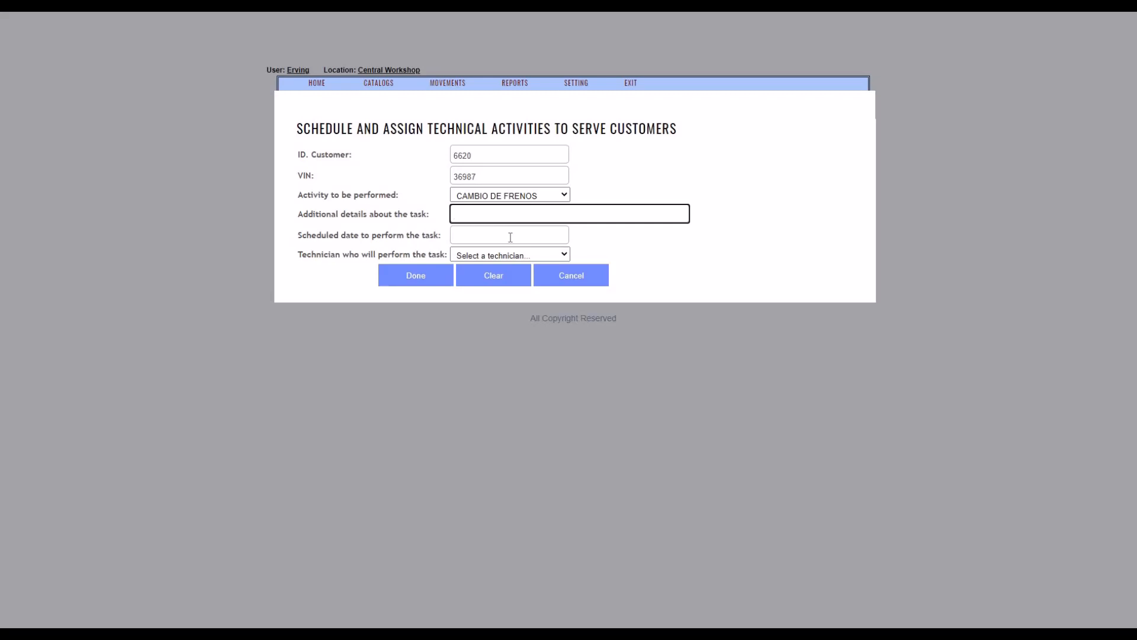
# Schedule the CAMBIO DE FRENOS task for 27/07/2021, assign the last listed technician and save the record without additional details.
pyautogui.click(510, 237)
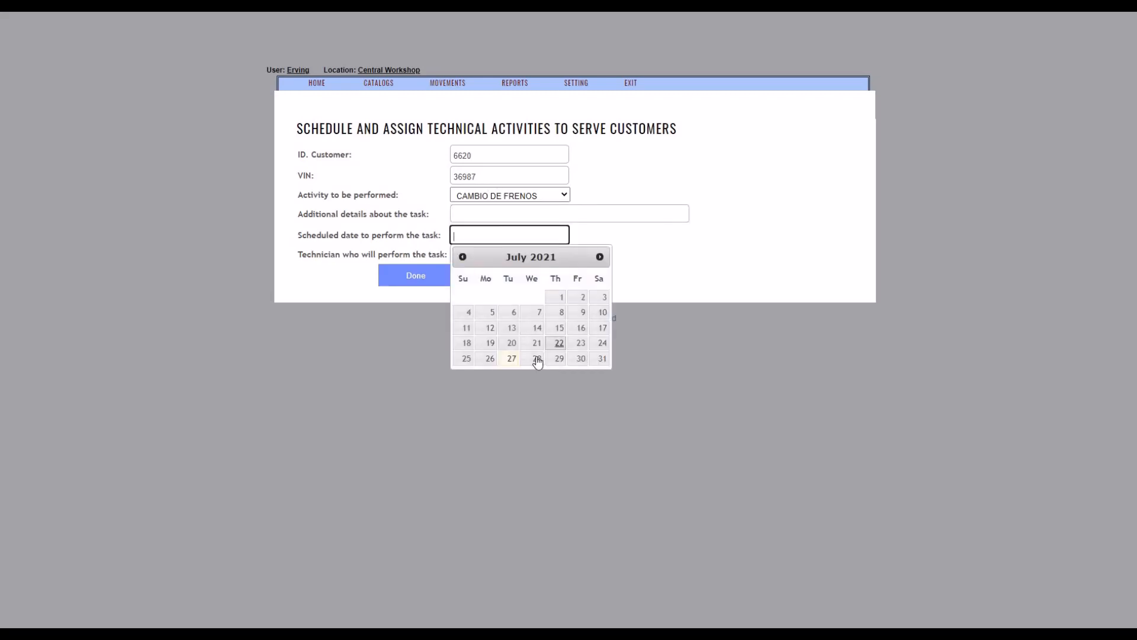
pyautogui.click(511, 360)
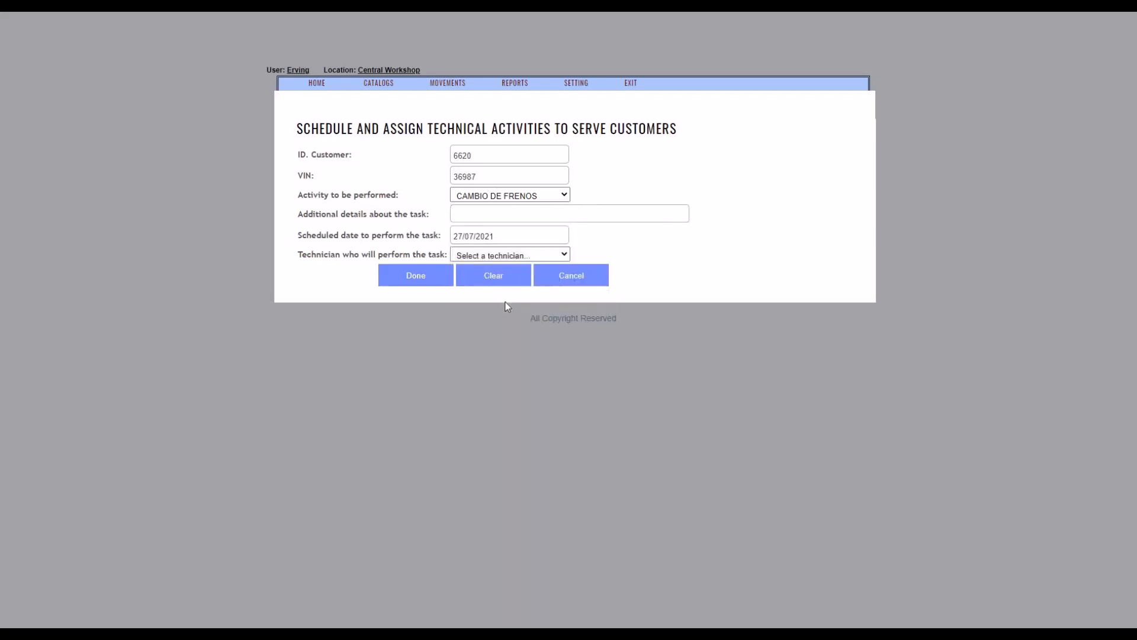
pyautogui.click(524, 257)
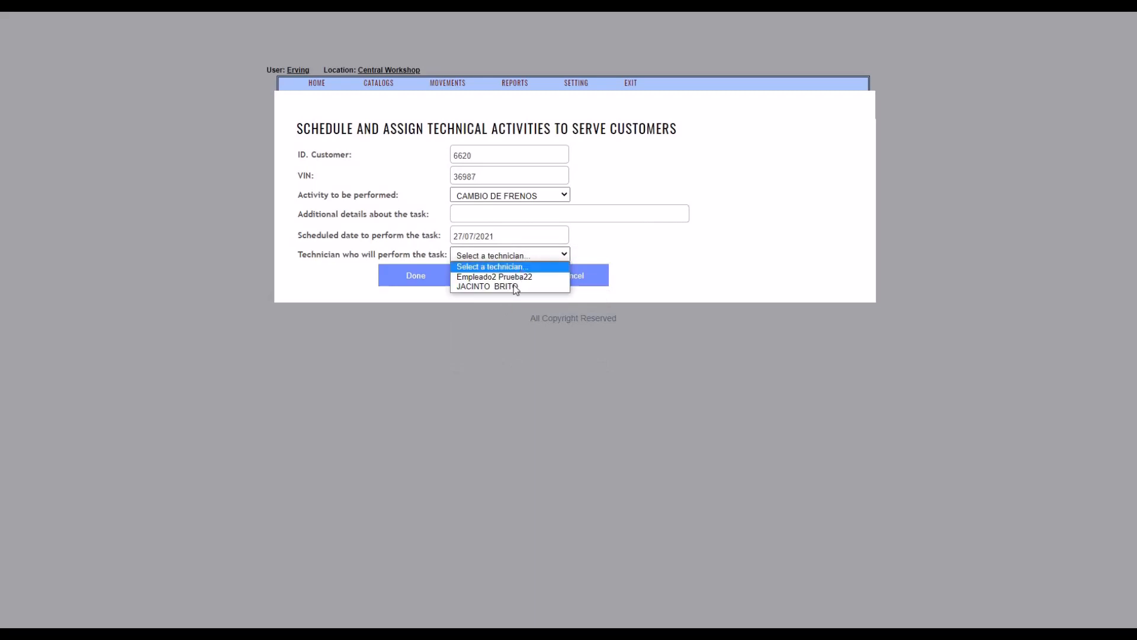
pyautogui.click(513, 288)
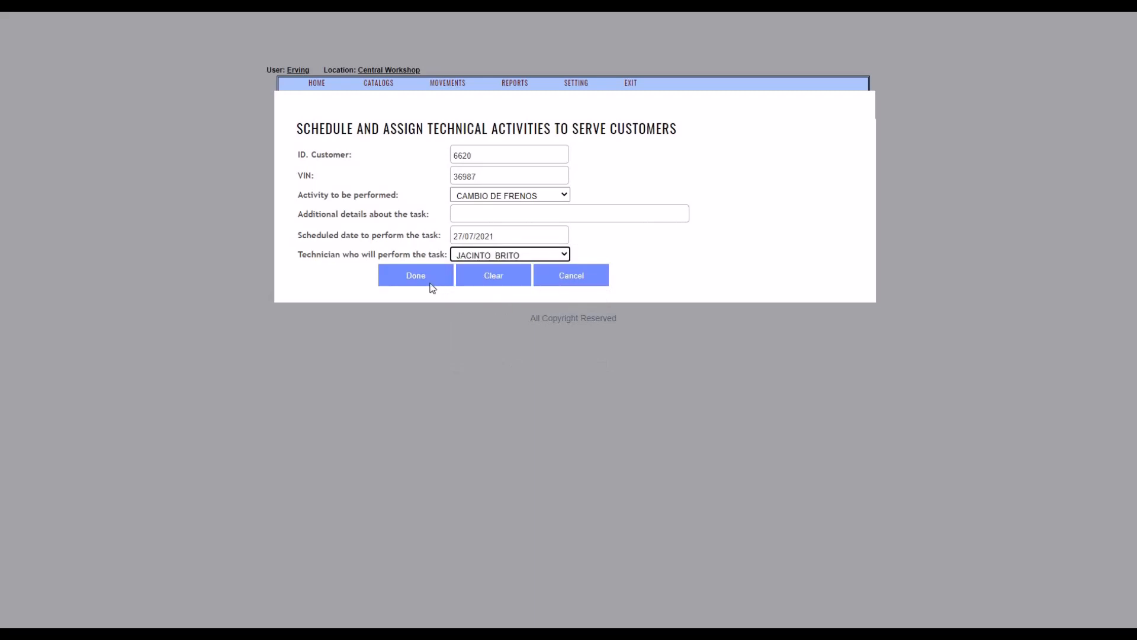
pyautogui.click(431, 284)
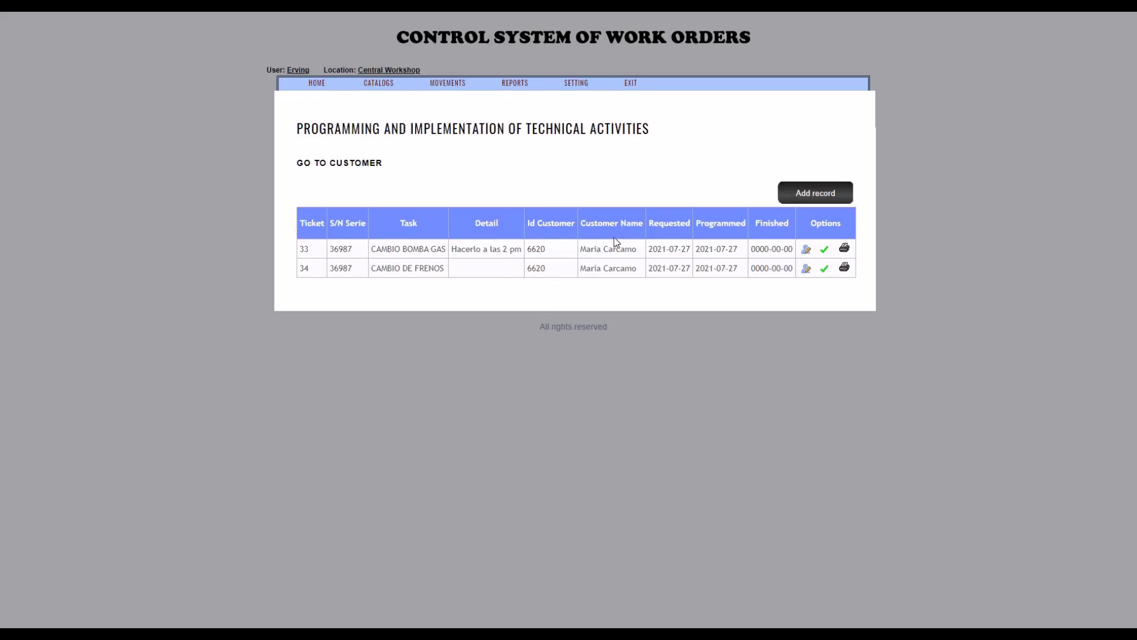
# Open the execution form of the CAMBIO BOMBA GAS activity and choose the last listed technician as the one who performed it.
pyautogui.moveTo(638, 249); pyautogui.dragTo(580, 248)
pyautogui.moveTo(756, 249); pyautogui.dragTo(792, 249)
pyautogui.click(824, 249)
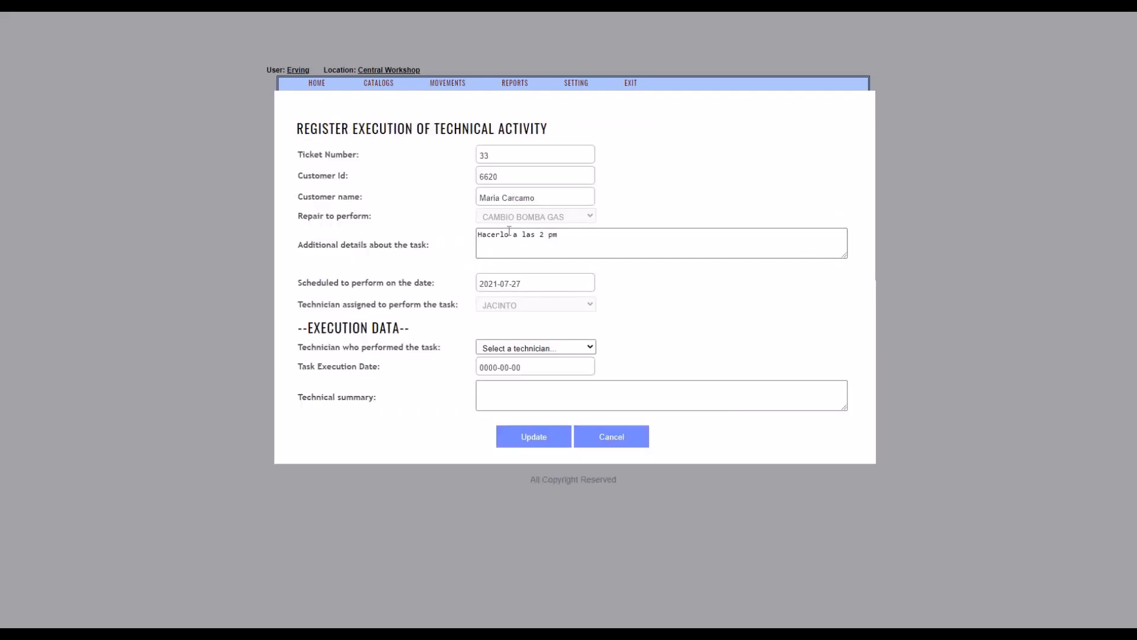
pyautogui.click(581, 346)
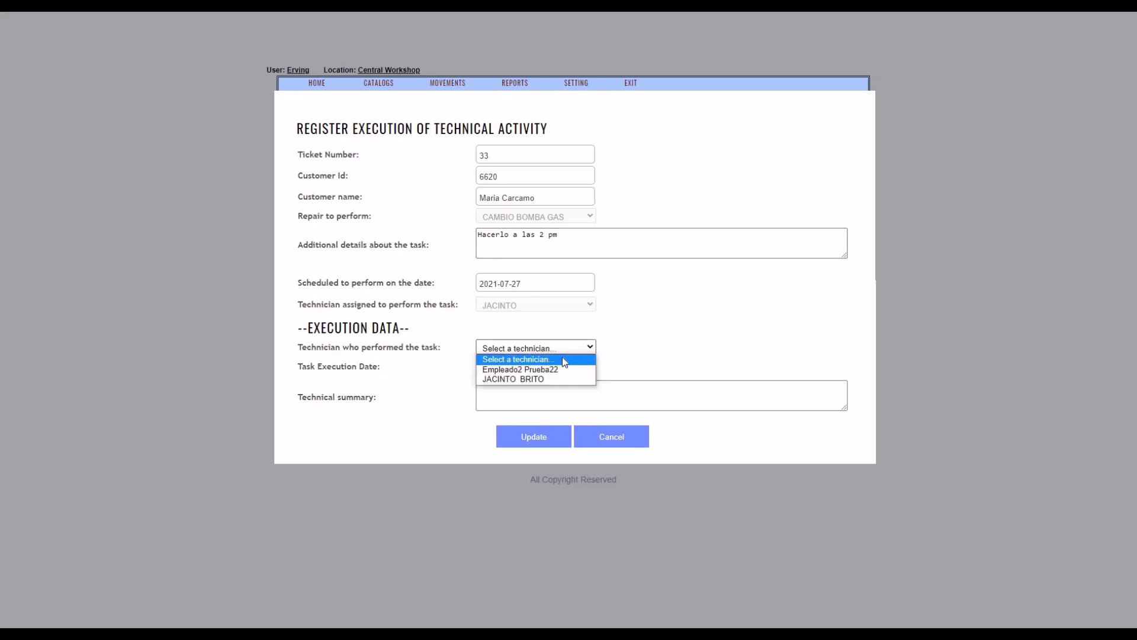
pyautogui.click(548, 379)
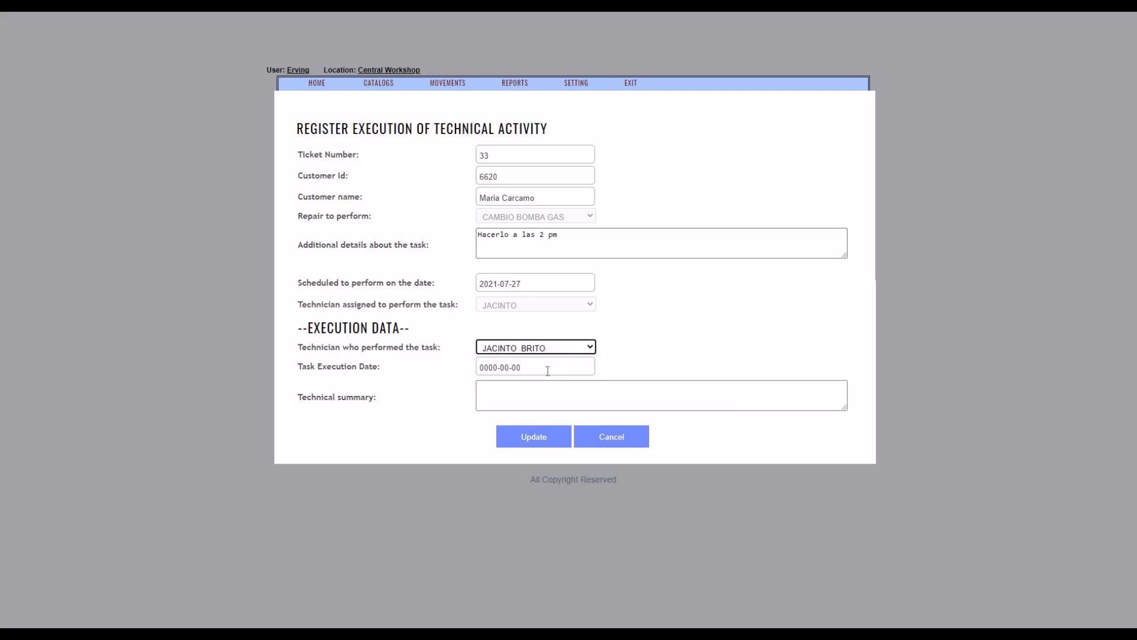
# Set the task execution date of the CAMBIO BOMBA GAS activity to 27/07/2021.
pyautogui.click(548, 368)
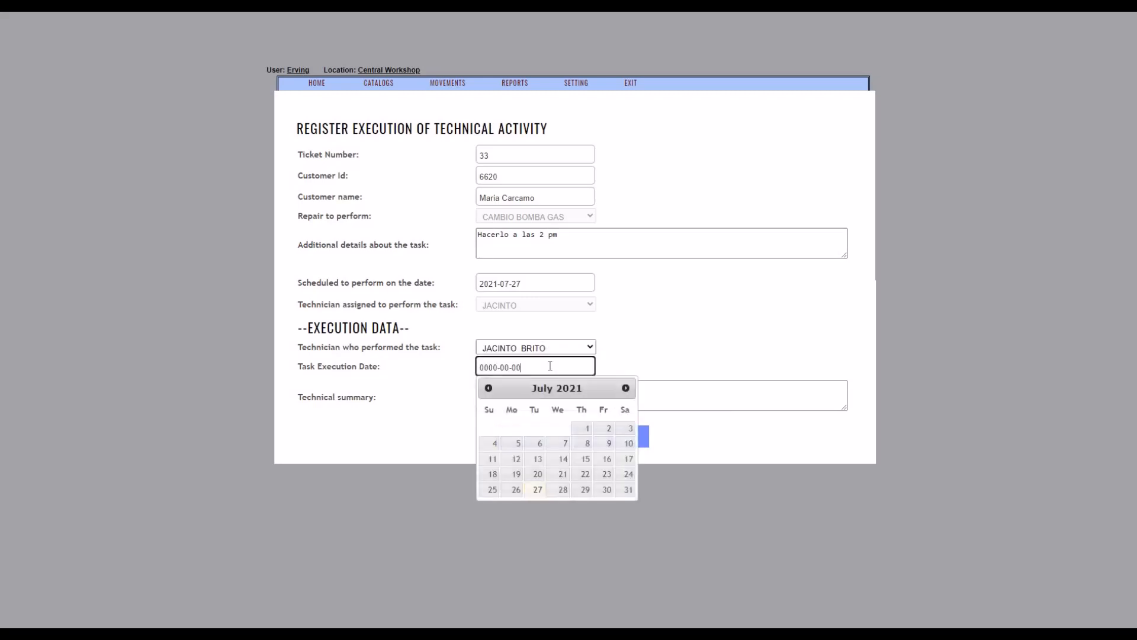
pyautogui.click(538, 492)
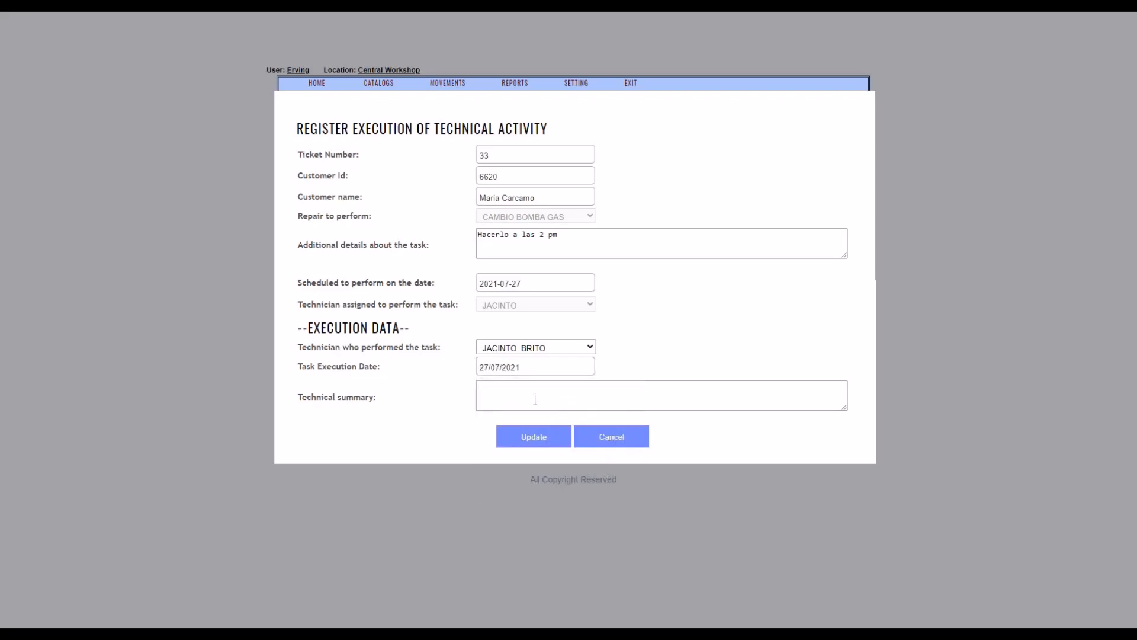
pyautogui.click(530, 395)
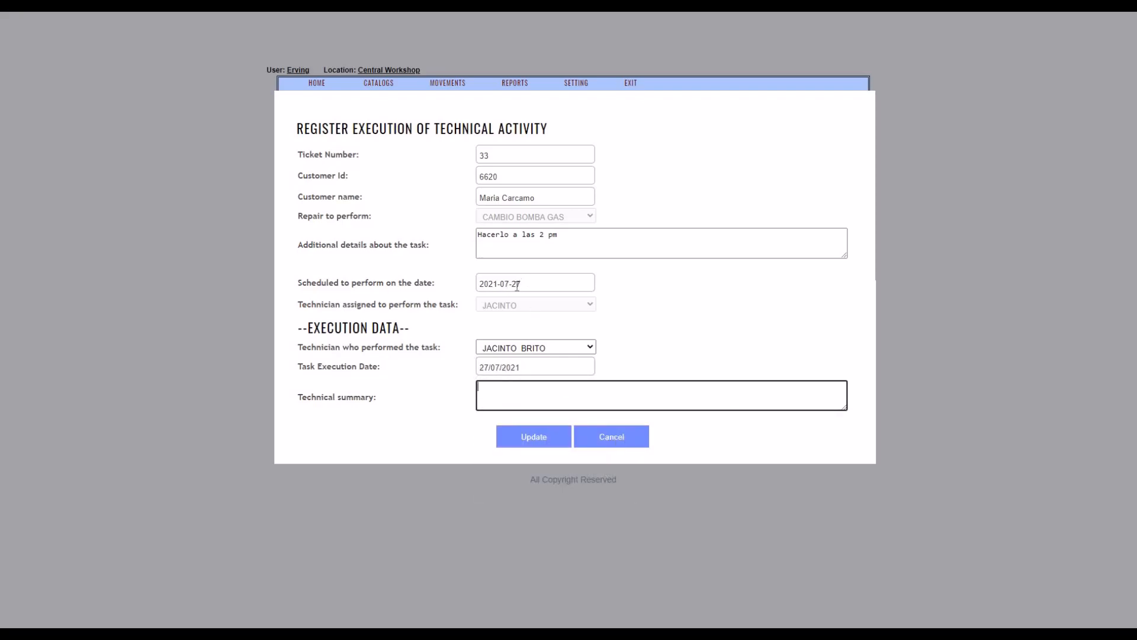
pyautogui.tripleClick(529, 366)
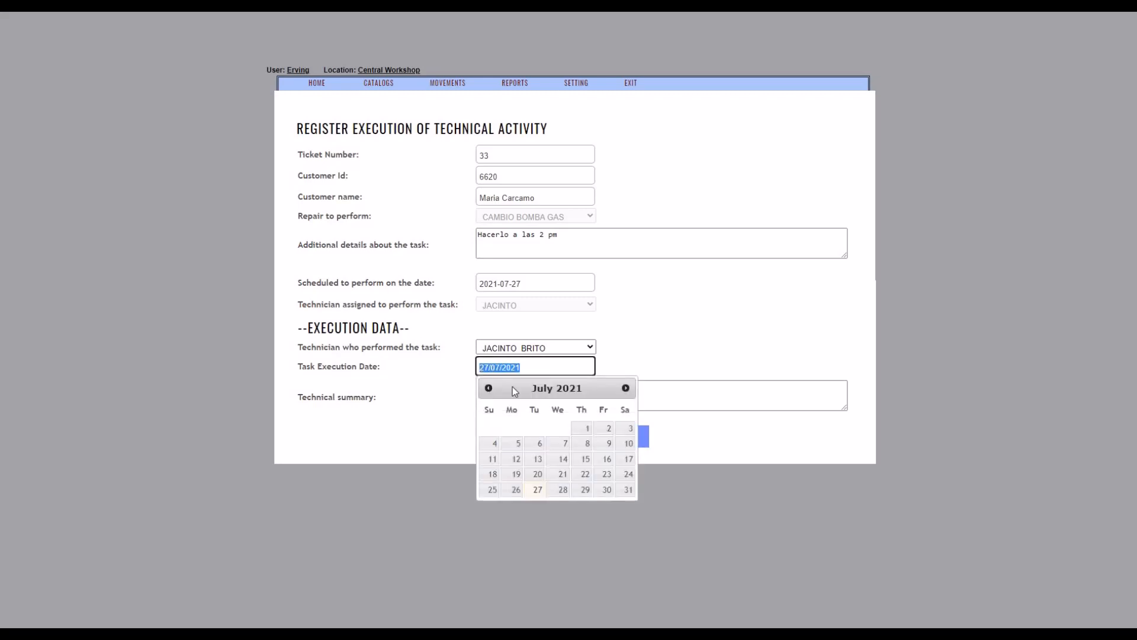
pyautogui.click(536, 490)
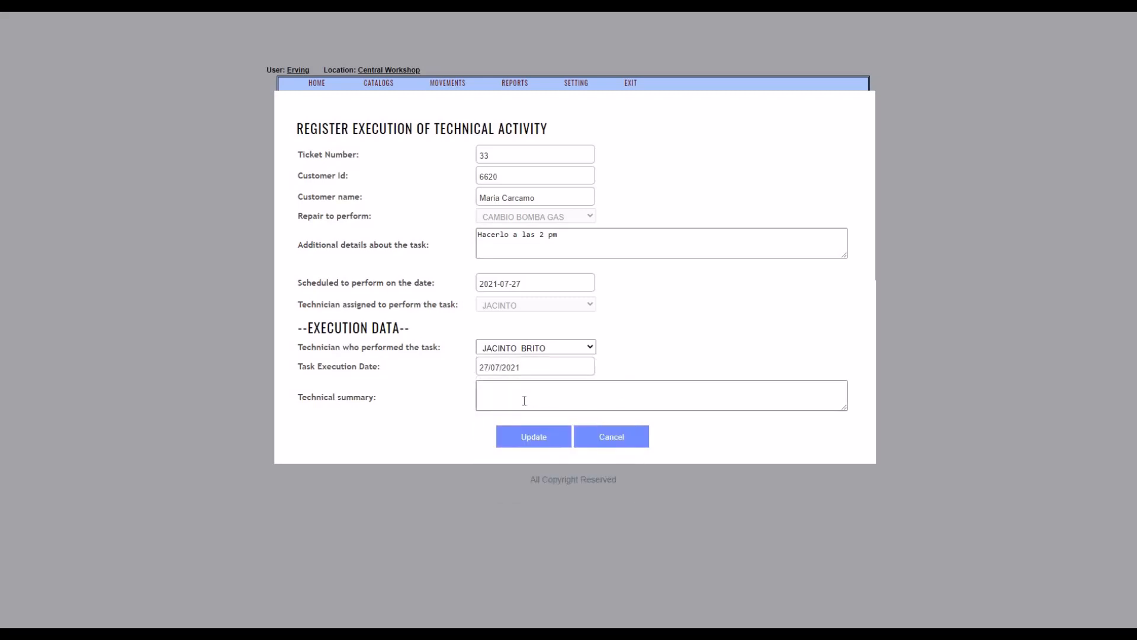
pyautogui.click(520, 402)
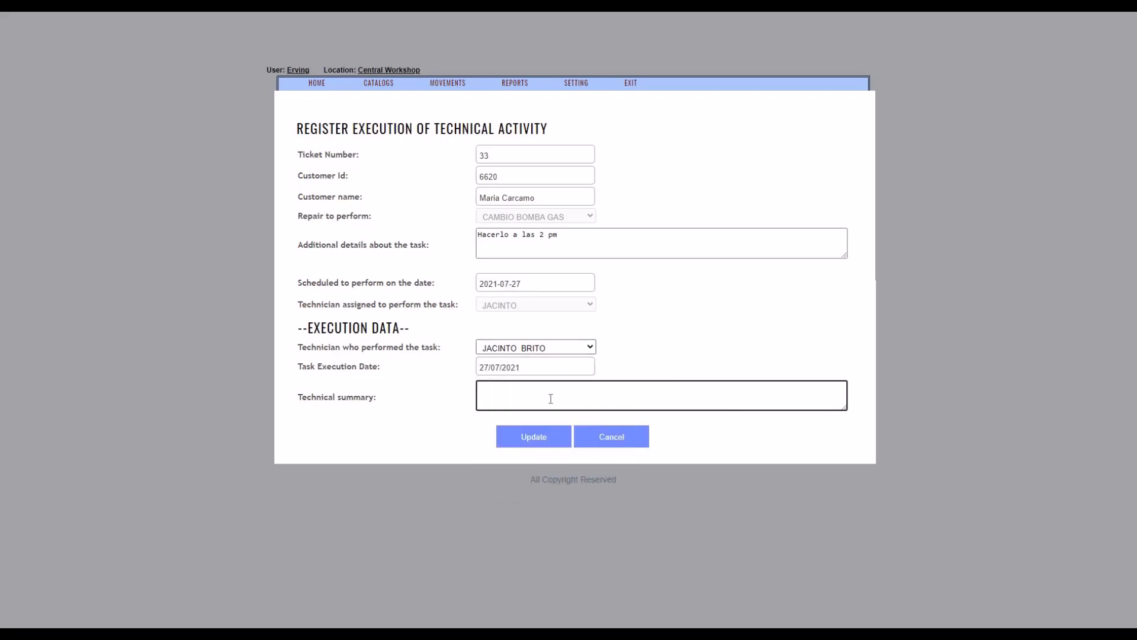
pyautogui.click(535, 484)
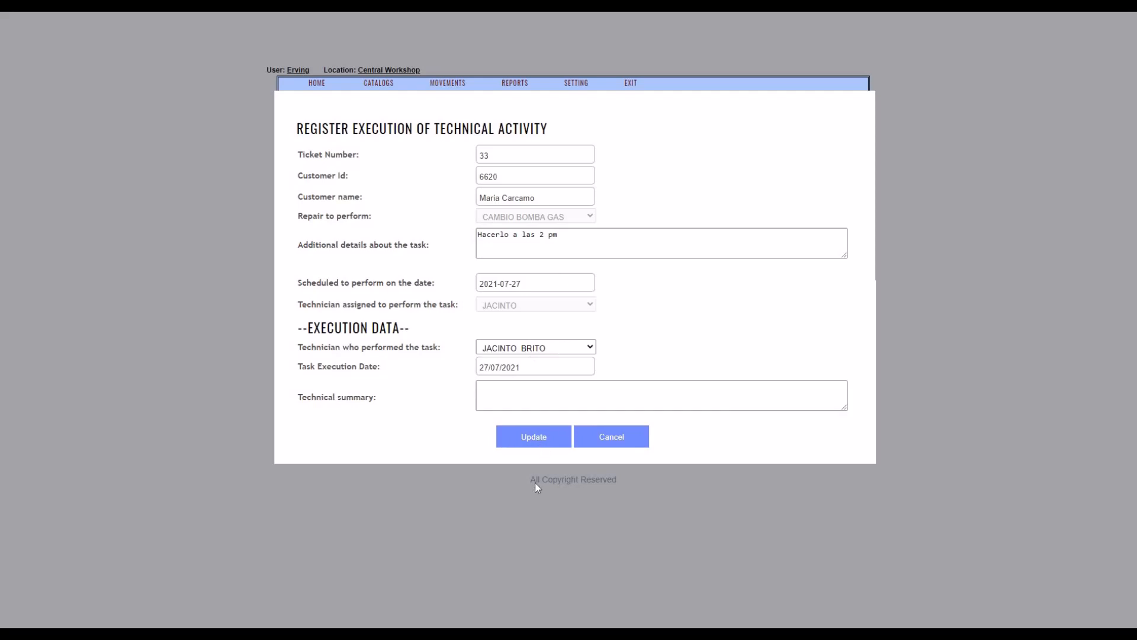